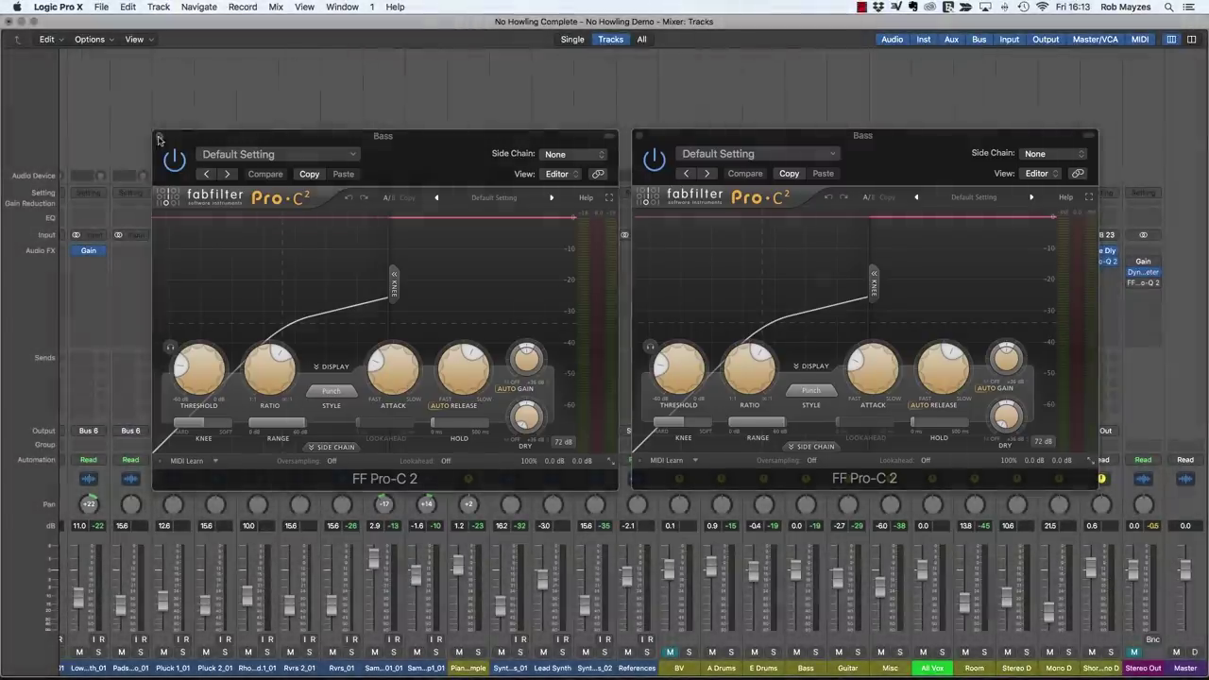
- Close both FF Pro-C 2 windows and remove the two Pro-C 2 compressors from the Bass channel's inserts
left_click(159, 136)
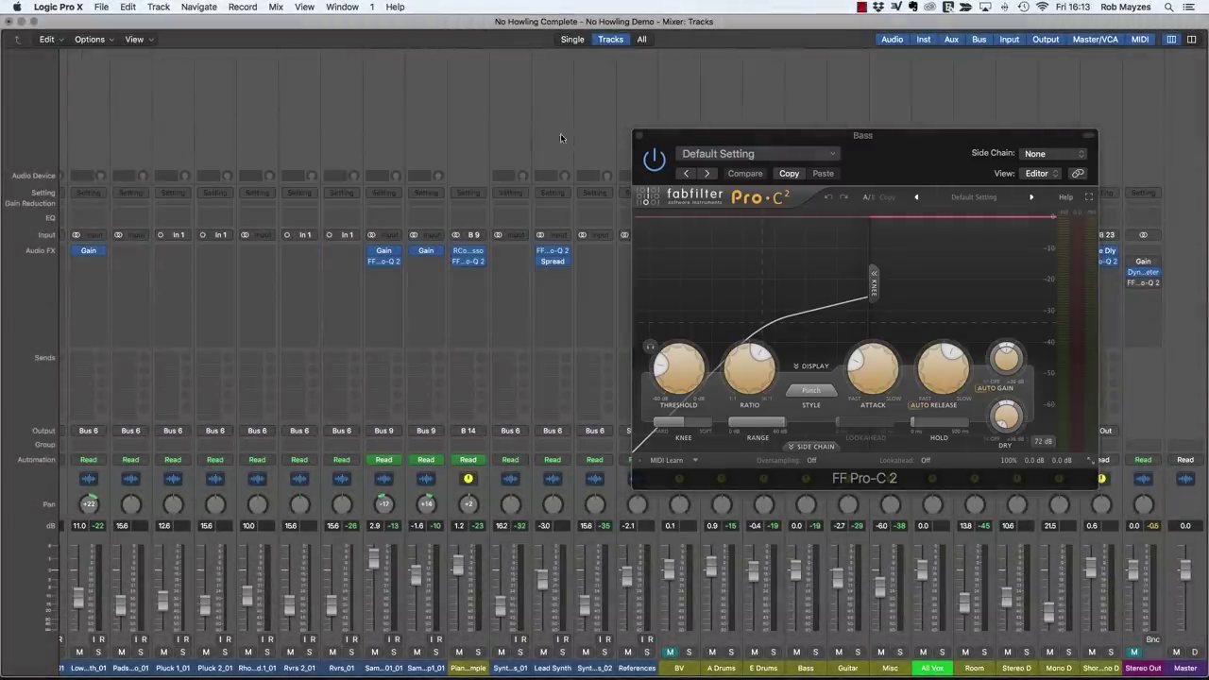
left_click(639, 136)
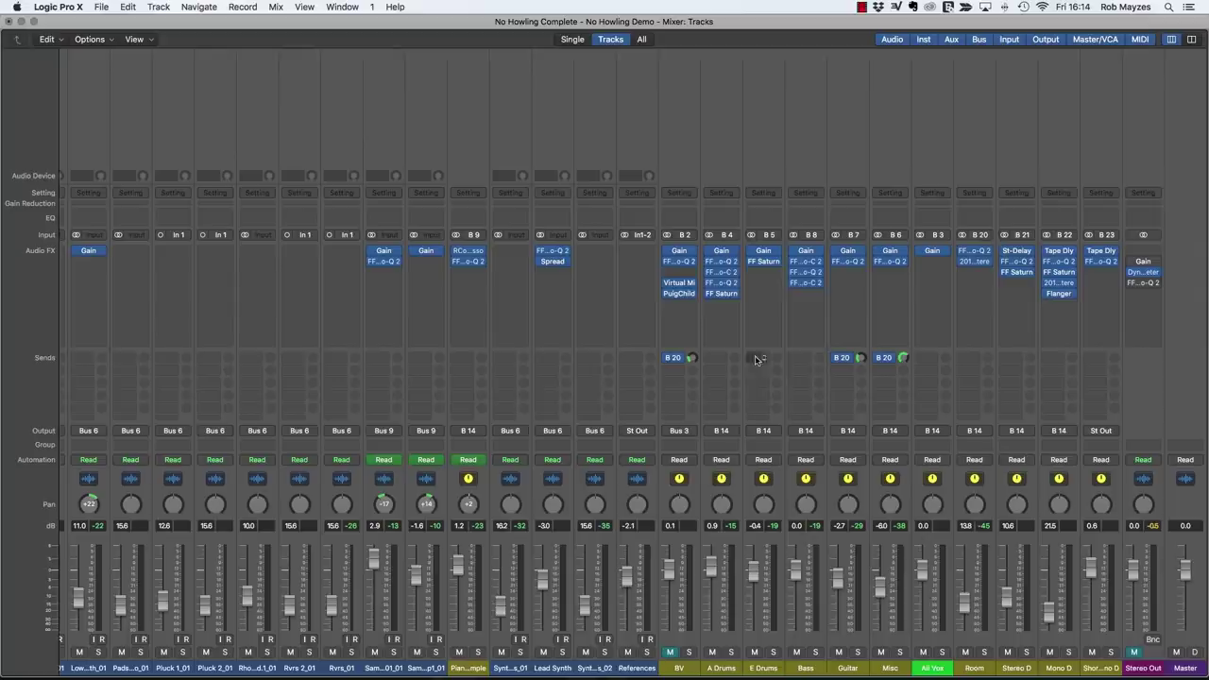
left_click(818, 273)
left_click(820, 286)
left_click(820, 286)
left_click(824, 430)
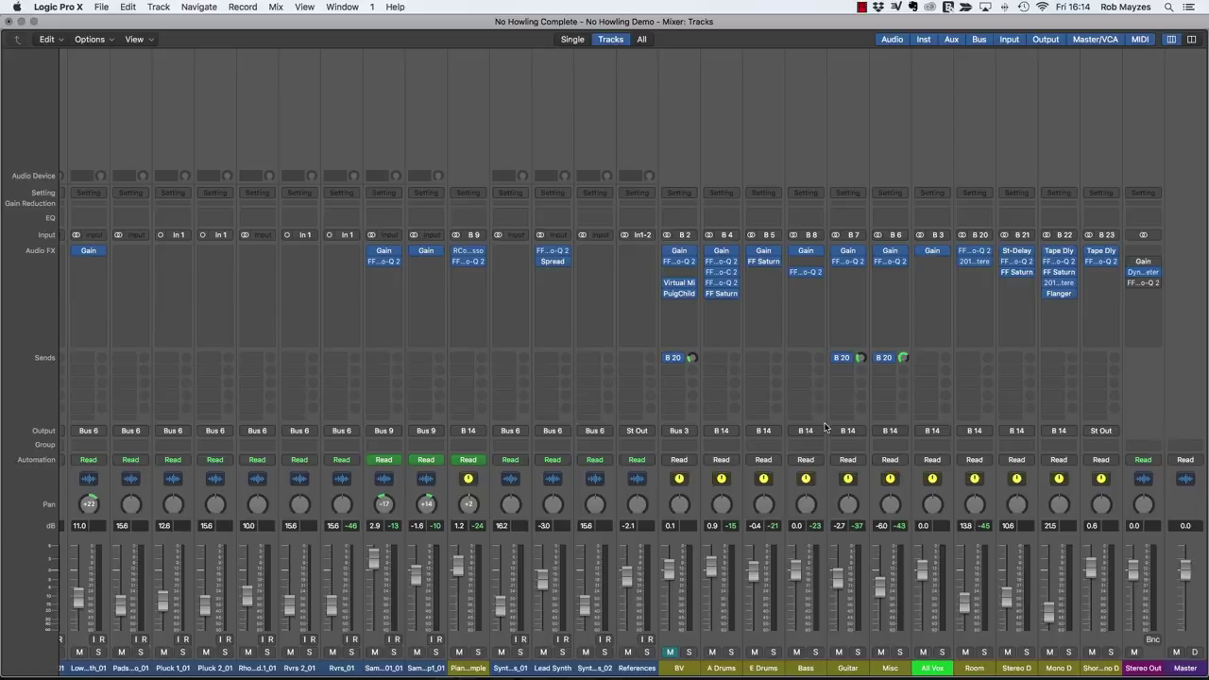
- Play the mix and insert Logic's own Compressor in the Bass channel's slot below the equalizer
key("space")
left_click(809, 288)
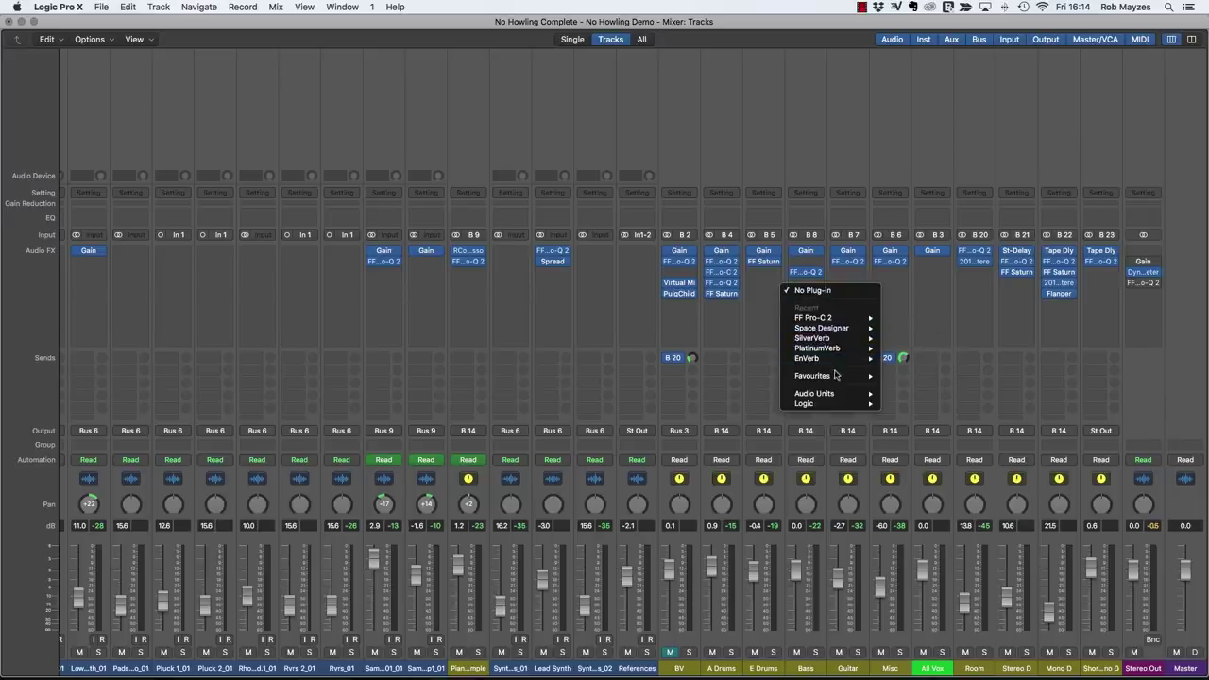
mouse_move(861, 406)
mouse_move(922, 433)
mouse_move(1020, 444)
left_click(1121, 449)
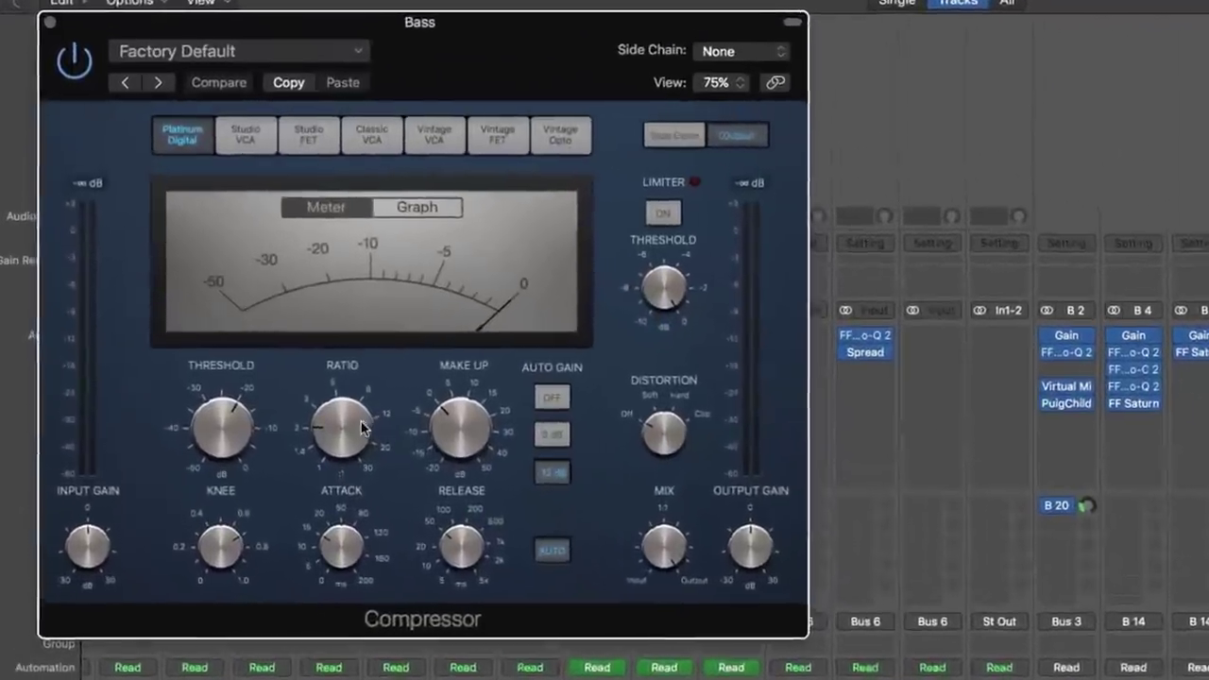
- Raise the Bass compressor's ratio, set its knee to 0 and switch auto gain off
left_click_drag(263, 333, 262, 323)
left_click_drag(360, 410, 339, 429)
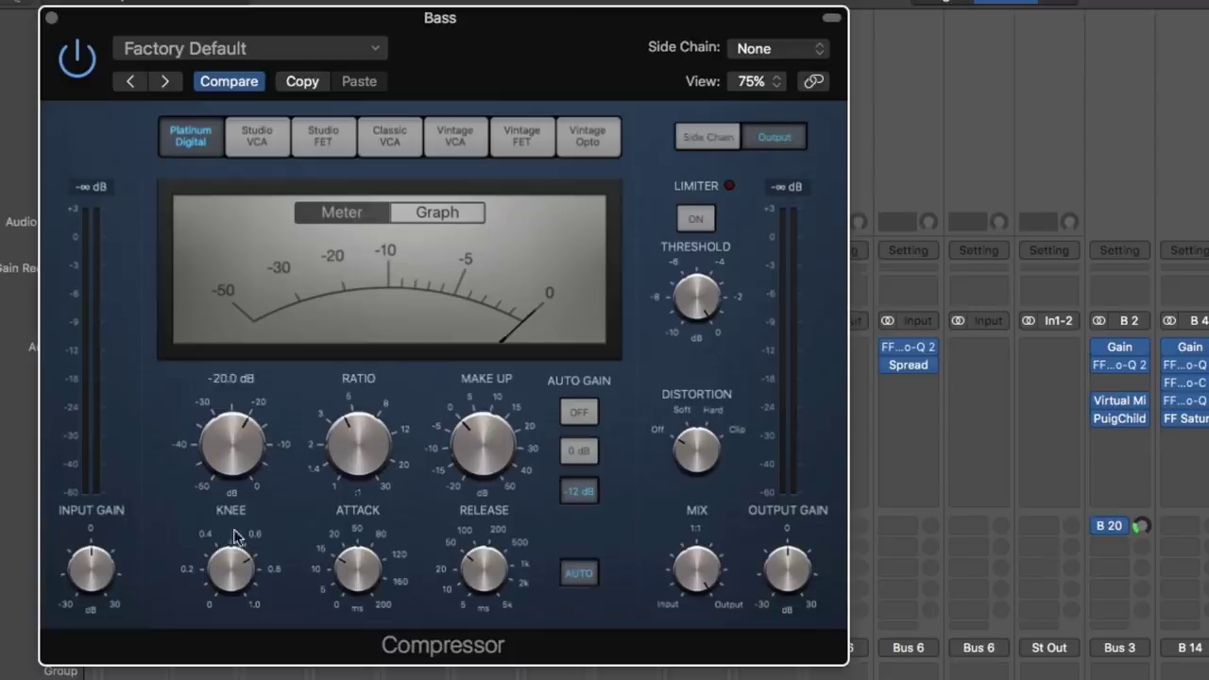
left_click_drag(237, 567, 241, 666)
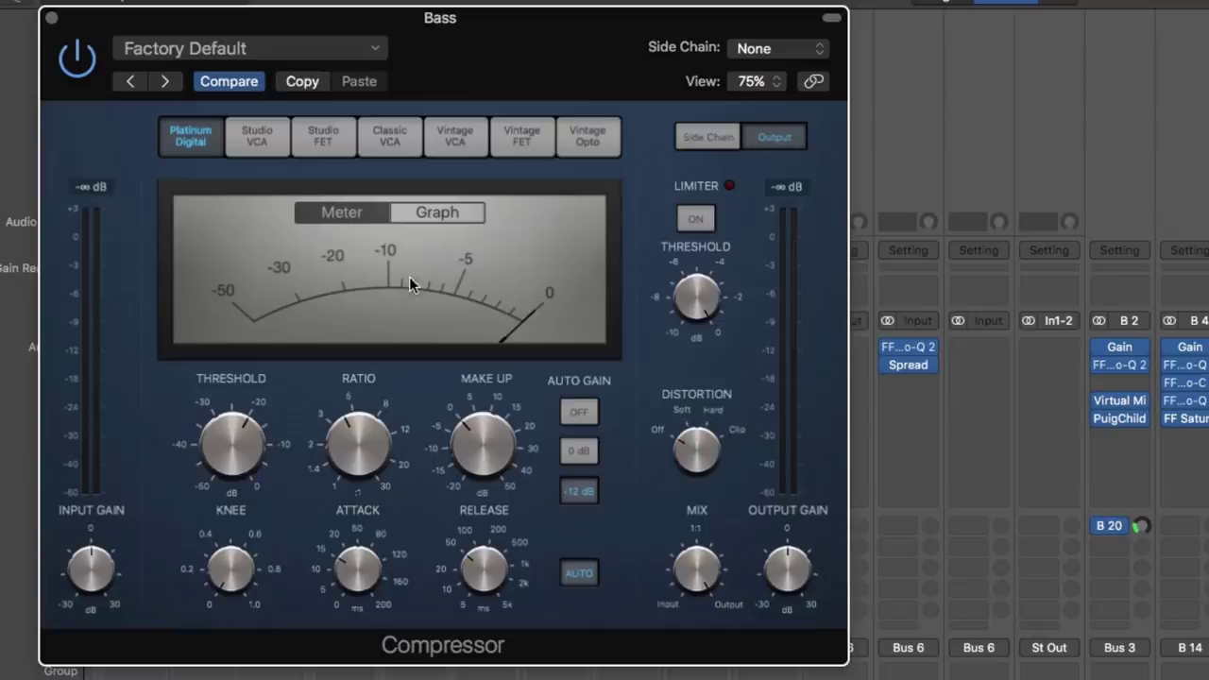
left_click(577, 414)
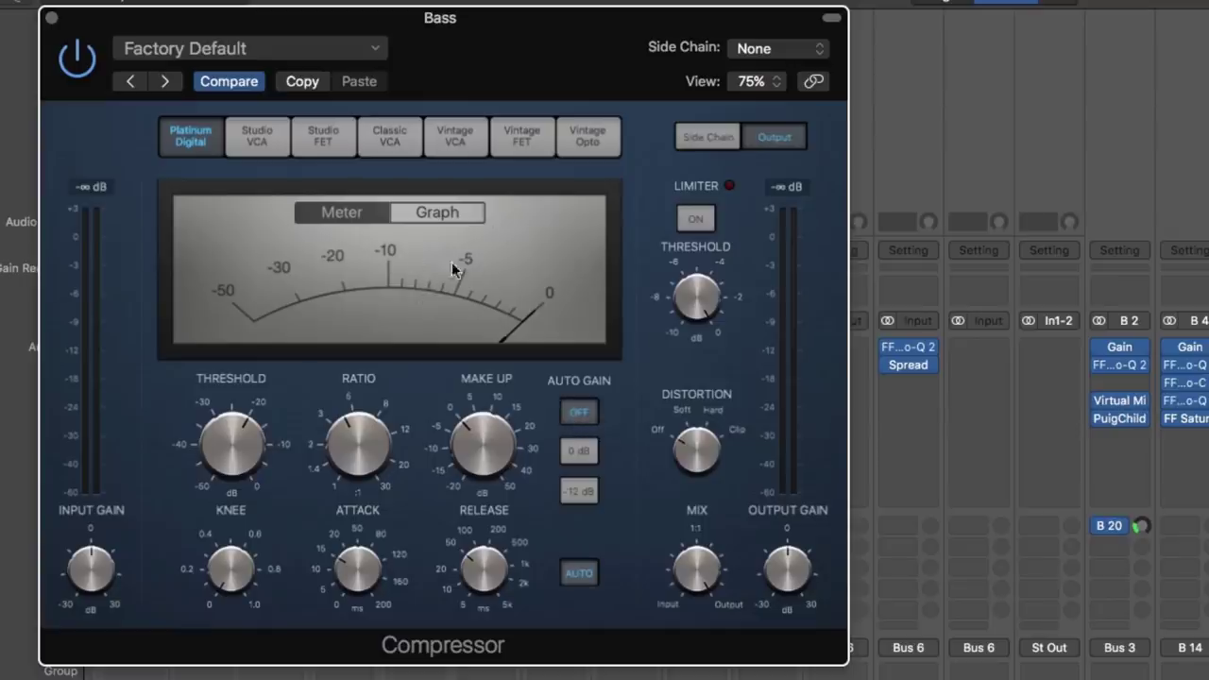
- Set the compressor's threshold to -41.5 dB and its make-up gain to 5.5 dB during playback
left_click_drag(515, 465, 491, 454)
left_click_drag(242, 420, 238, 523)
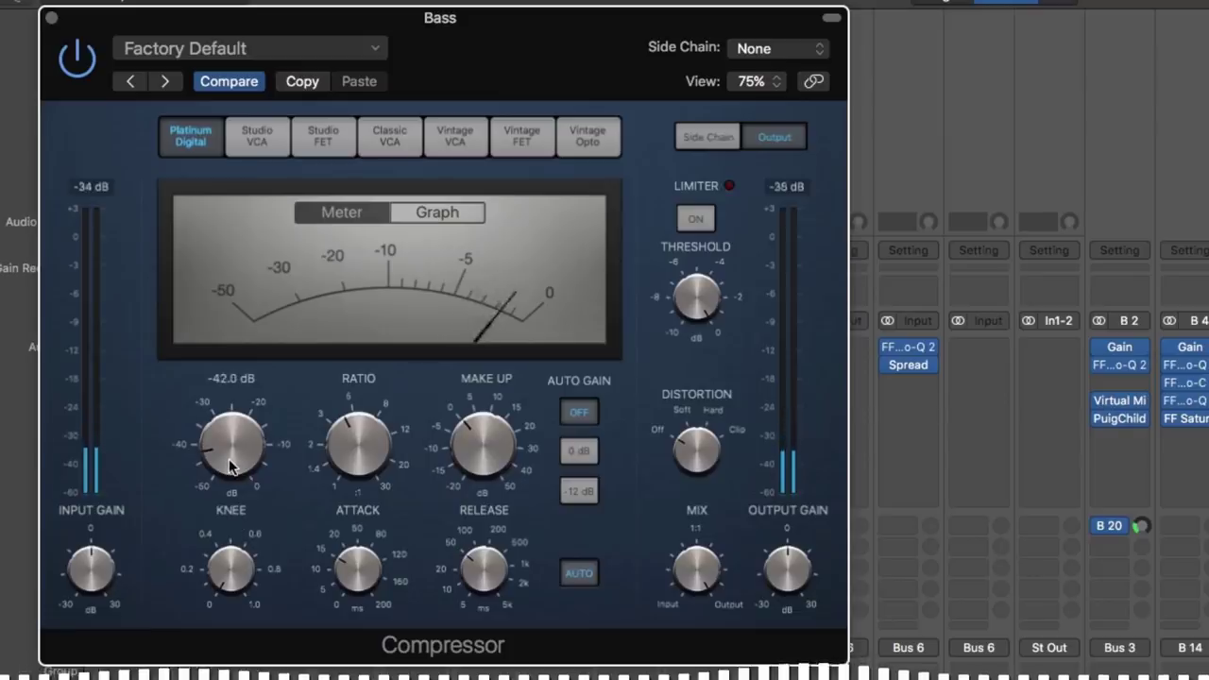
left_click_drag(231, 466, 230, 463)
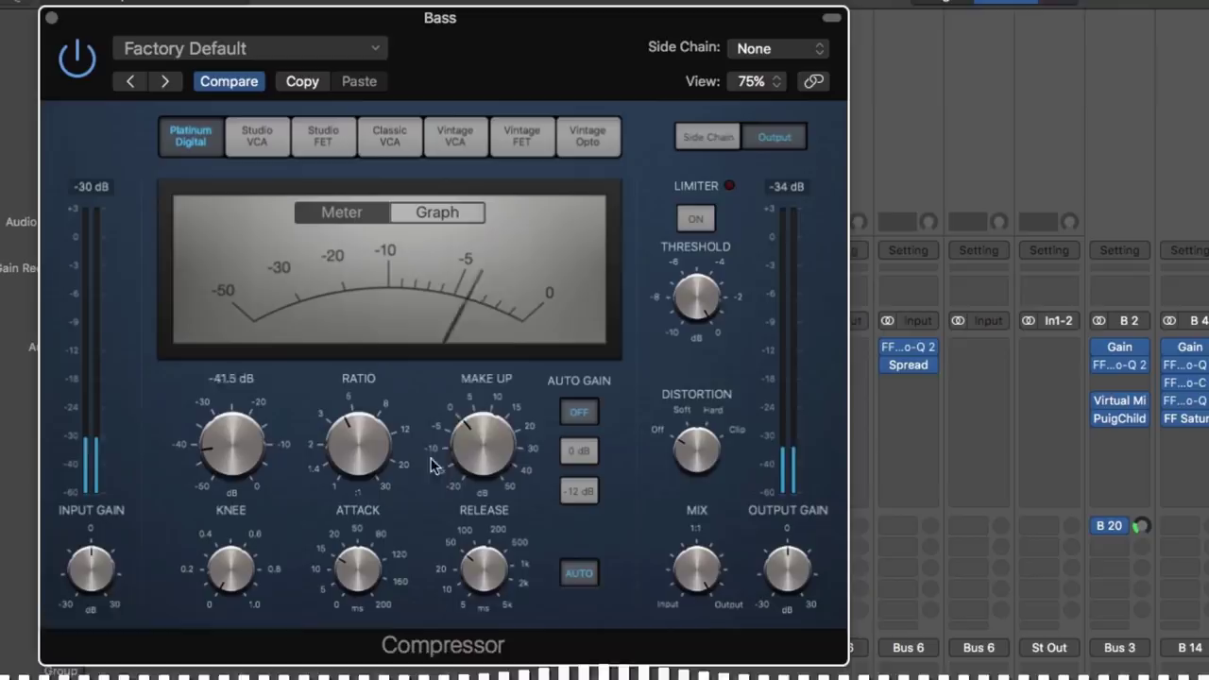
mouse_move(451, 447)
left_click_drag(451, 448, 478, 414)
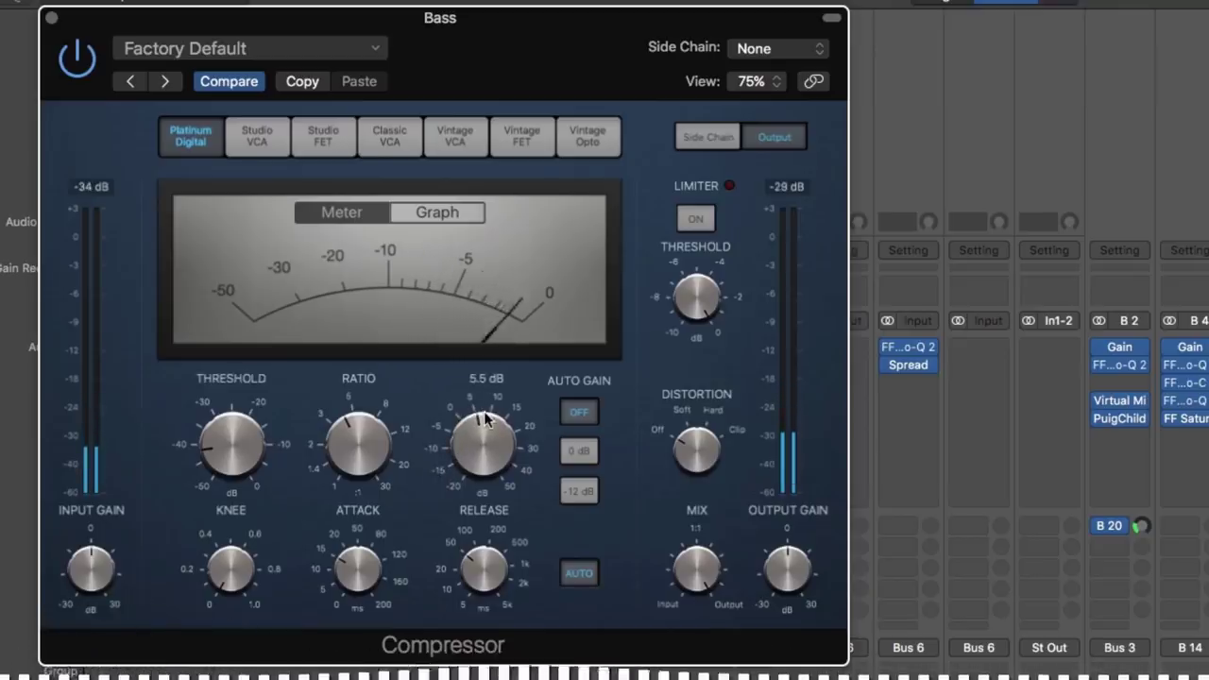
- Toggle the compressor's bypass during playback to compare levels, and fine-tune the make-up gain to match
left_click(87, 63)
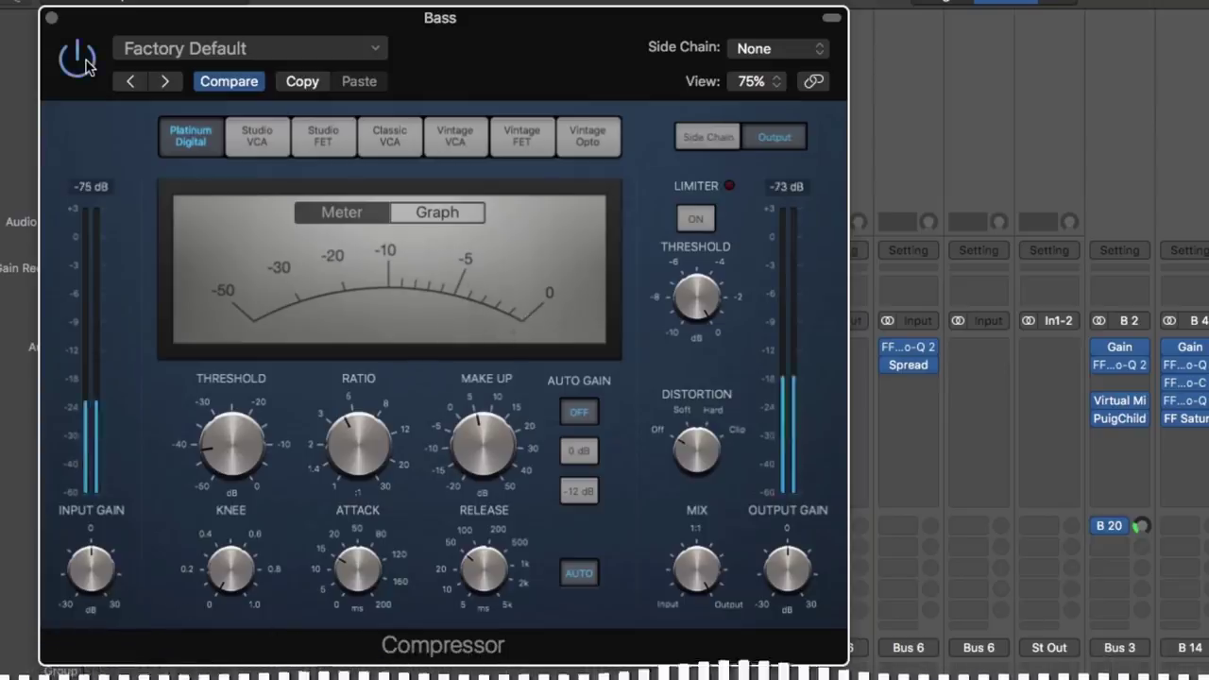
left_click(86, 62)
left_click(80, 59)
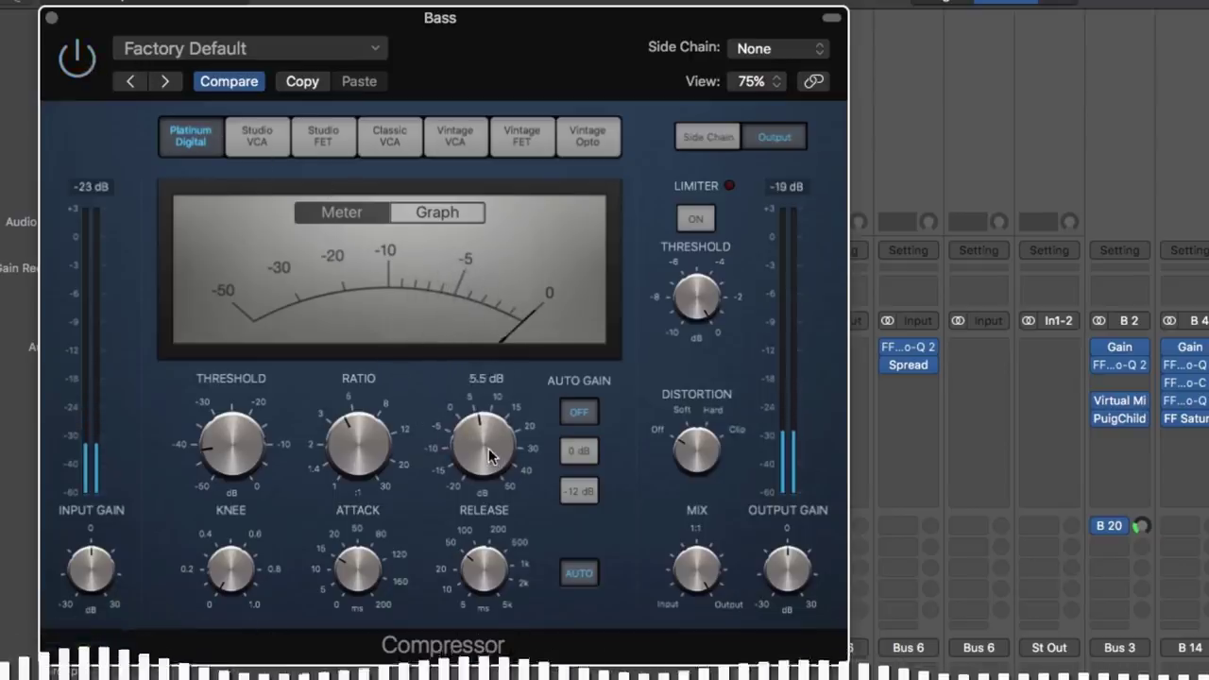
left_click(90, 62)
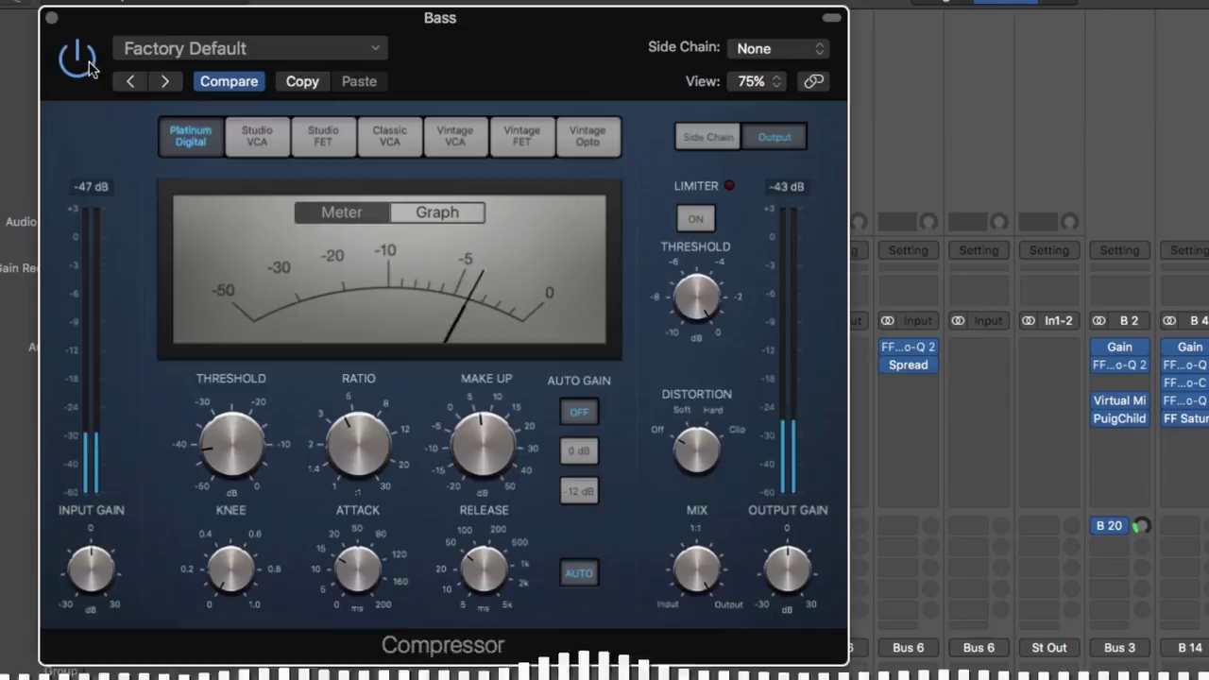
mouse_move(480, 446)
left_click_drag(482, 455, 482, 460)
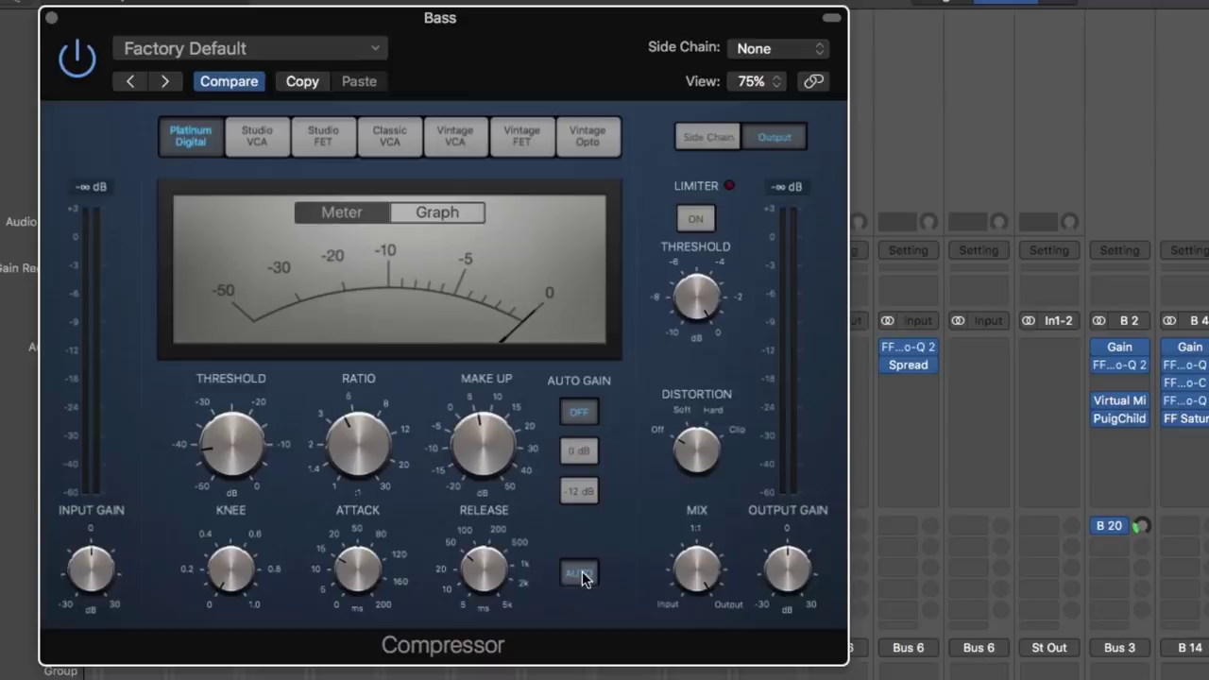
- Audition the slowest attack of 200 ms on the bass and settle on an attack of 20 ms
mouse_move(465, 577)
mouse_move(488, 577)
left_mouse_down()
mouse_move(493, 534)
mouse_move(490, 587)
mouse_move(489, 573)
left_mouse_up()
mouse_move(390, 580)
left_click_drag(363, 583, 377, 448)
left_click_drag(381, 515, 368, 427)
key("space")
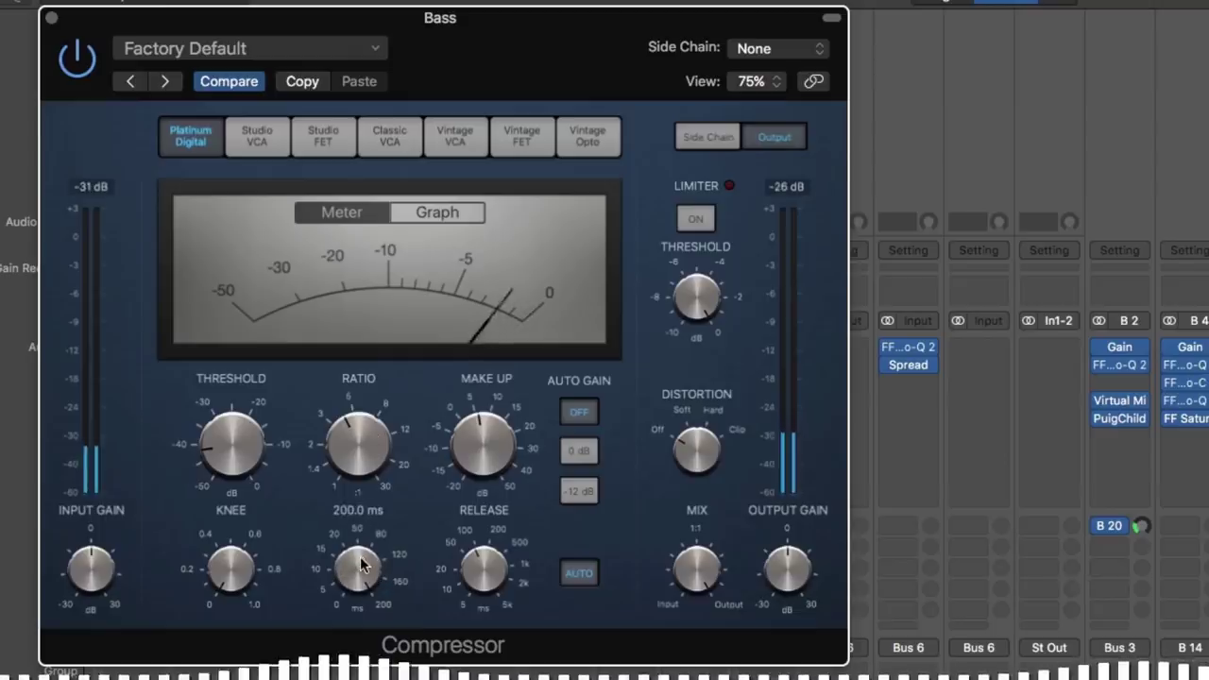
left_click_drag(363, 565, 359, 659)
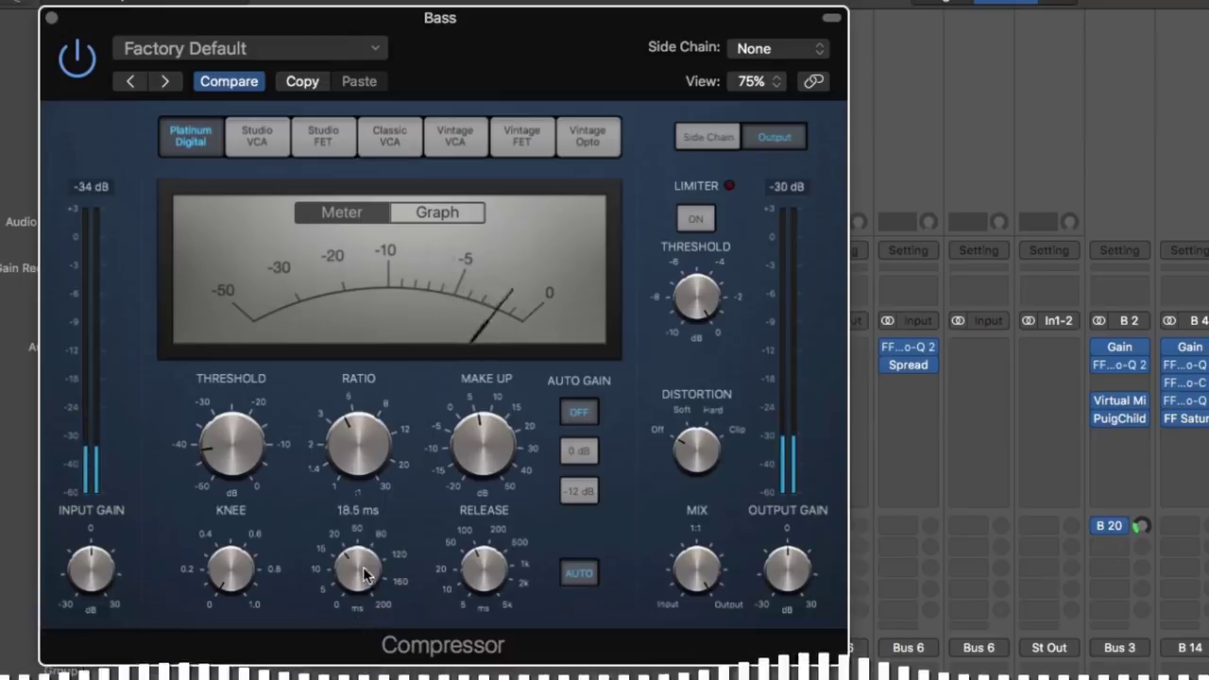
mouse_move(359, 567)
left_mouse_down()
mouse_move(365, 629)
mouse_move(359, 562)
left_mouse_up()
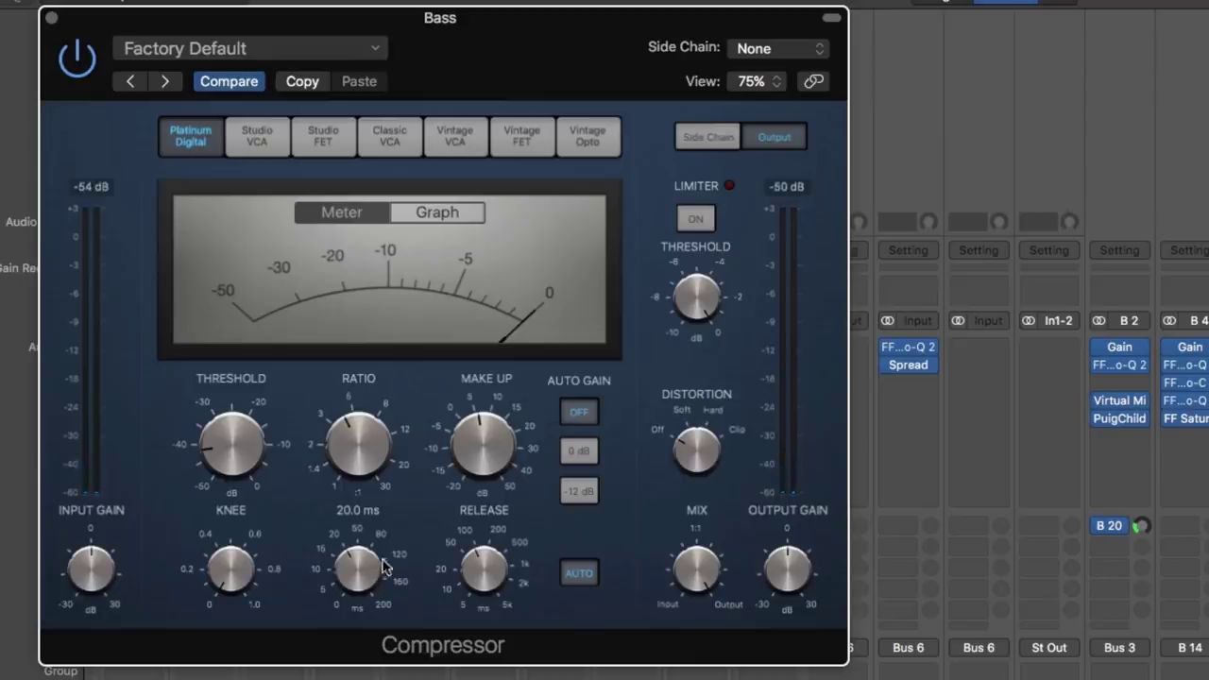
- Switch the compressor's auto release off and audition manual release times of 980 ms and 550 ms
left_click(577, 572)
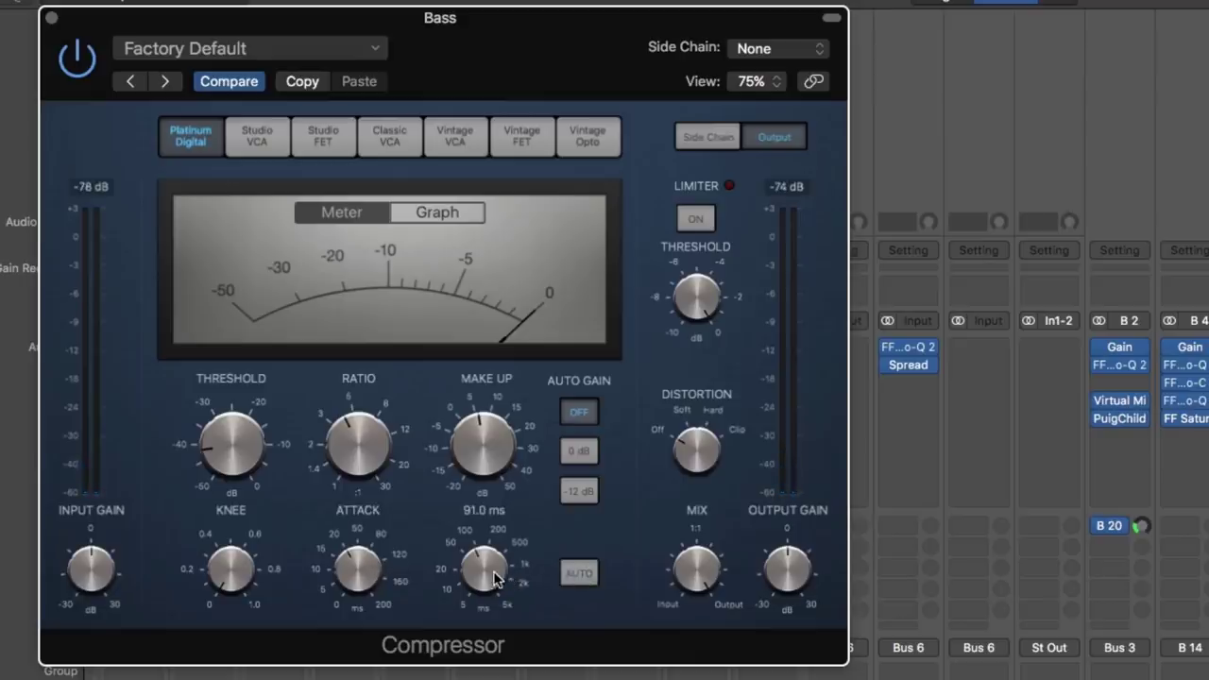
left_click_drag(489, 578, 487, 572)
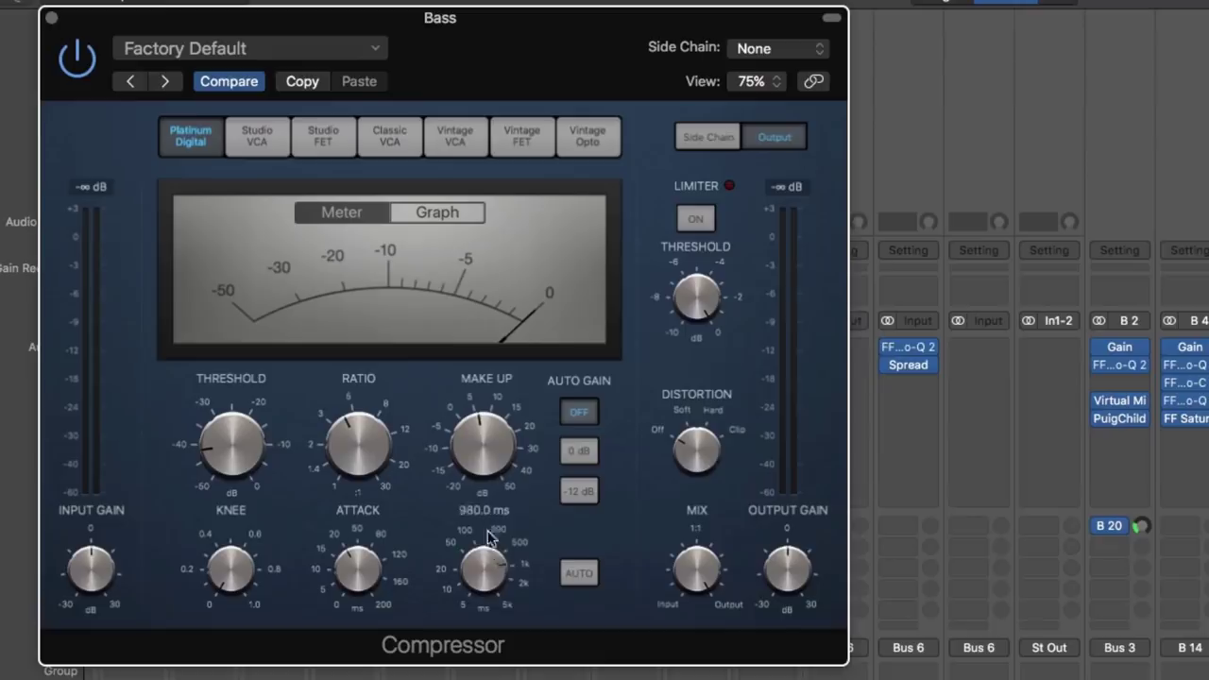
left_click_drag(494, 541, 488, 565)
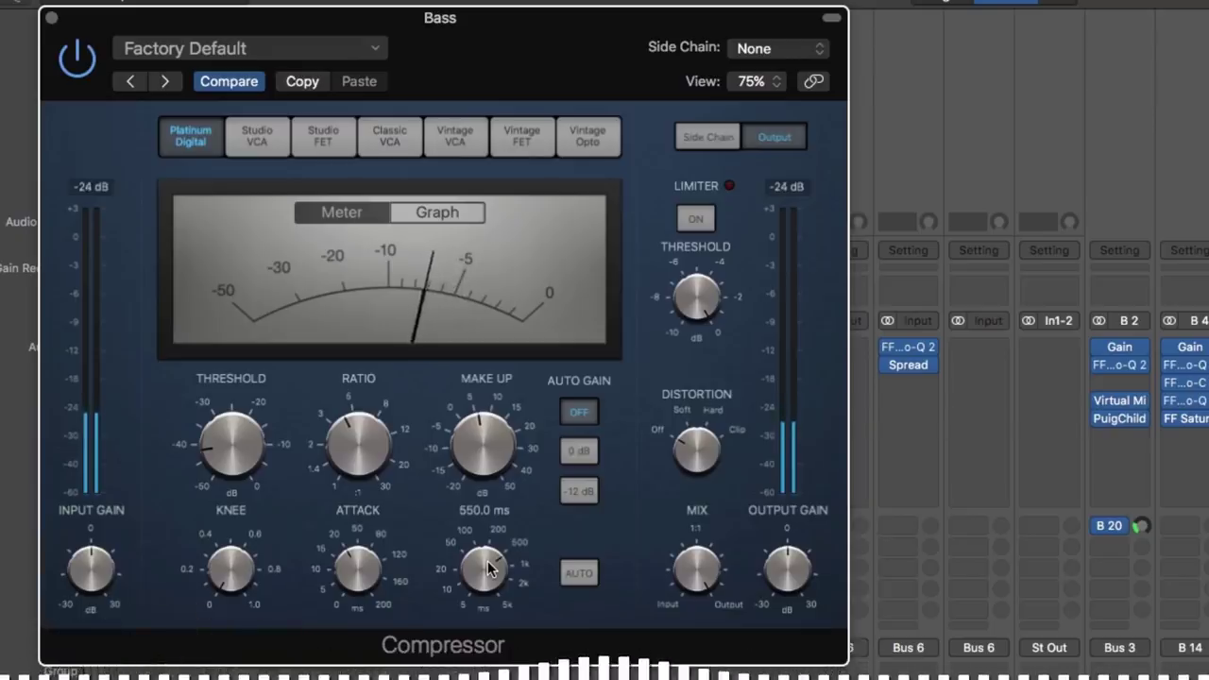
key("space")
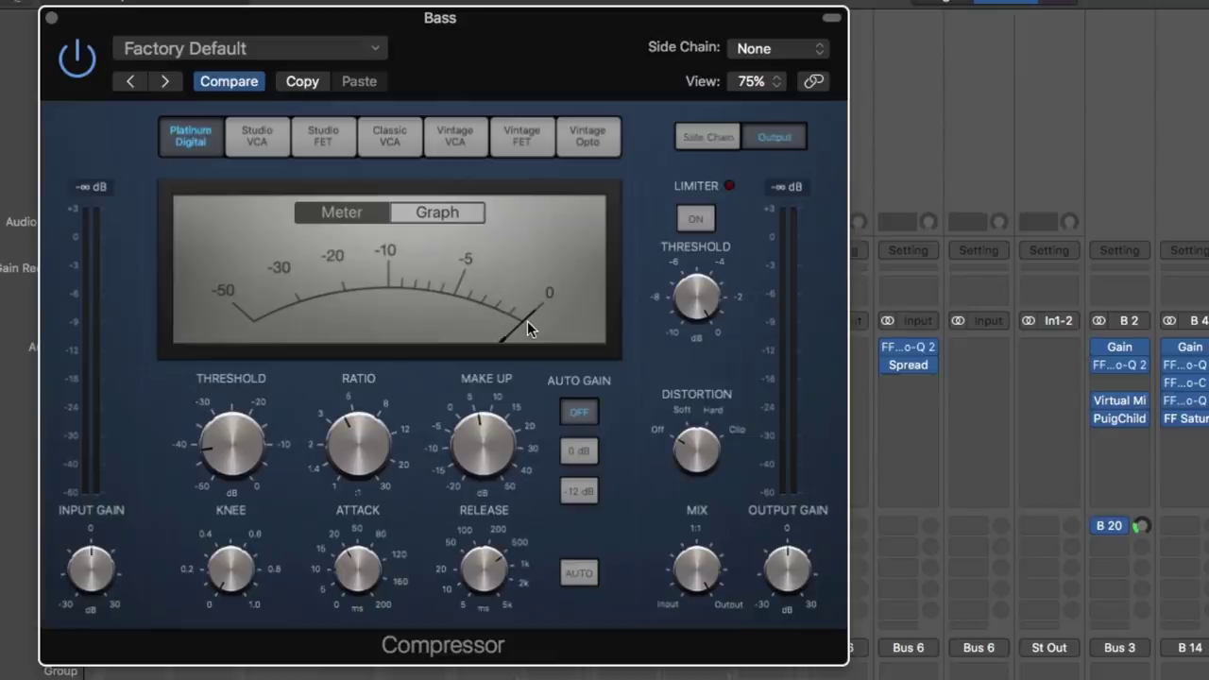
- Shorten the compressor's release past 460 ms while watching the gain reduction meter during playback
left_click_drag(491, 578, 491, 572)
mouse_move(484, 581)
left_mouse_down()
mouse_move(486, 605)
mouse_move(486, 558)
left_mouse_up()
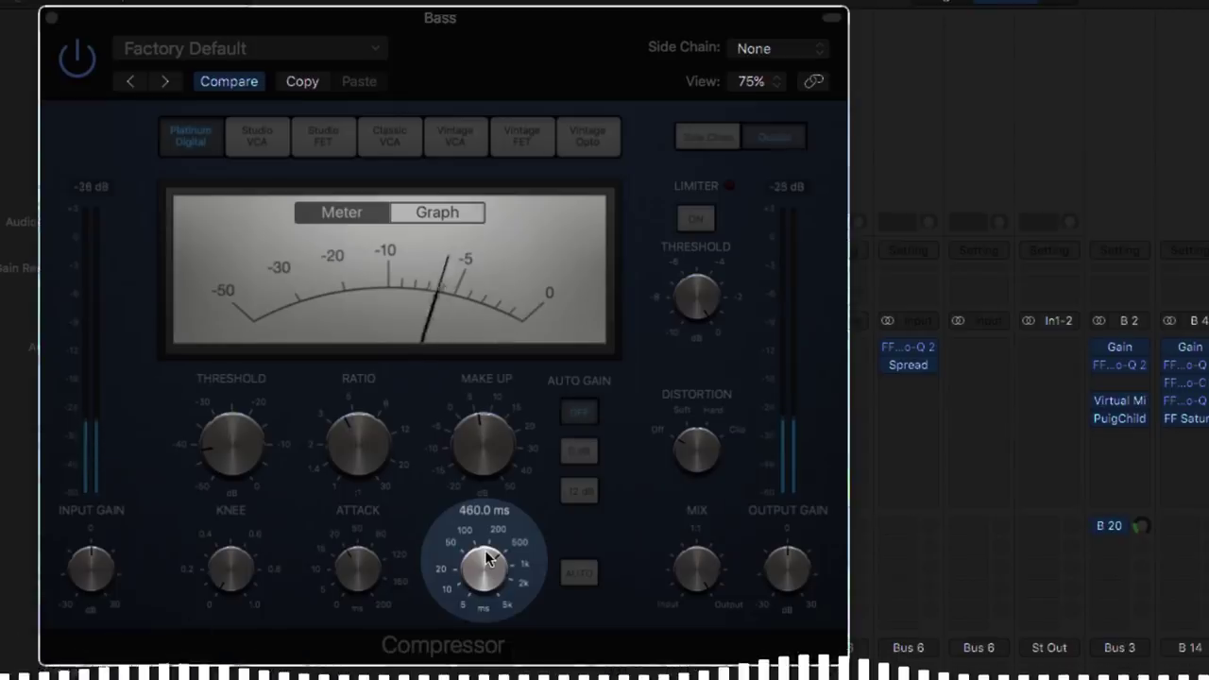
left_click_drag(486, 558, 488, 579)
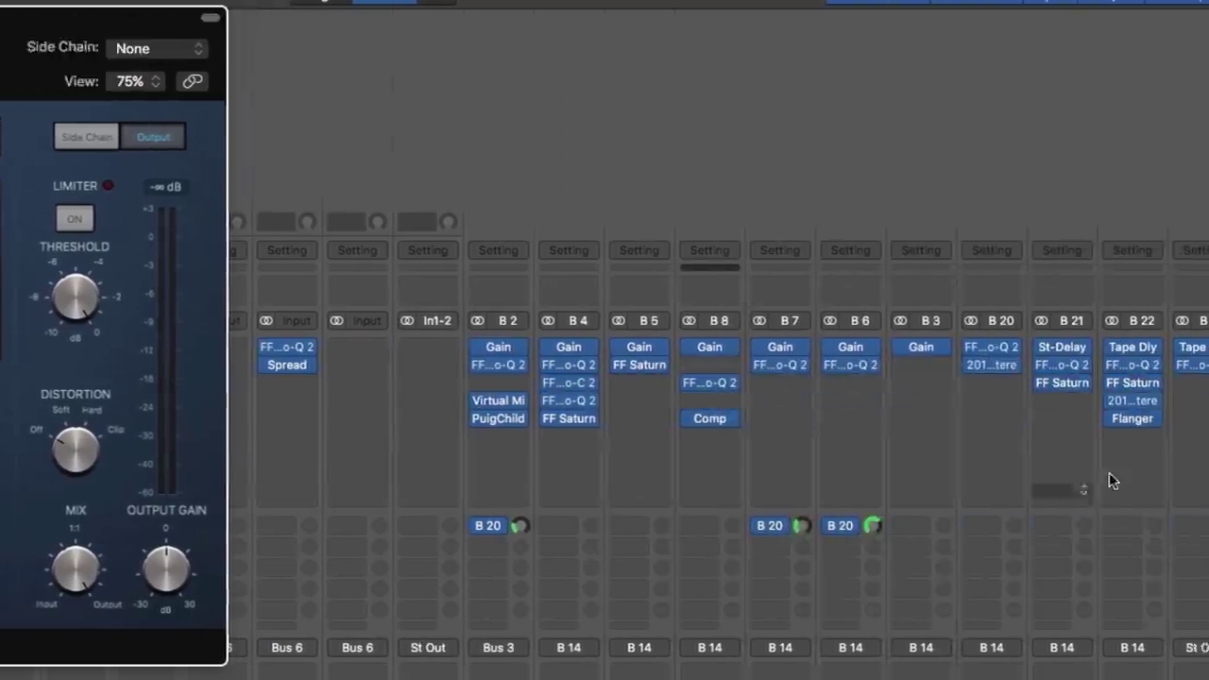
- Duplicate the compressor into the next Bass insert slot and open the copy beside the original's window
left_click_drag(559, 422, 571, 435)
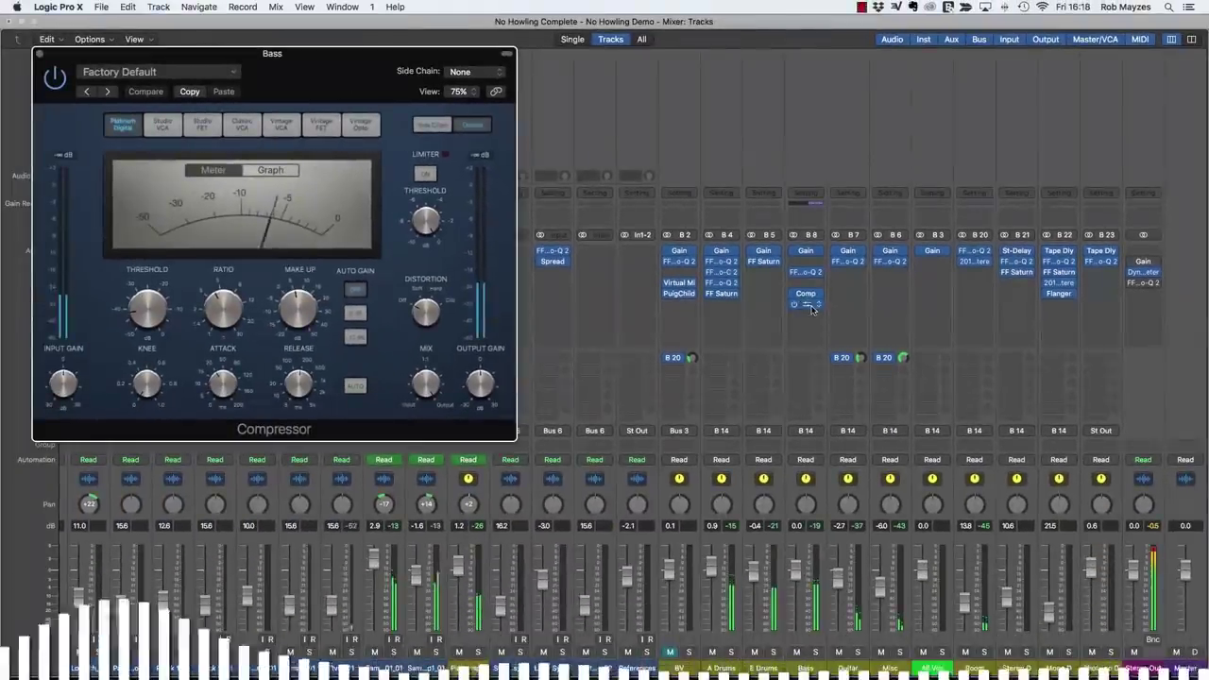
left_click(806, 304)
left_click_drag(395, 77, 886, 65)
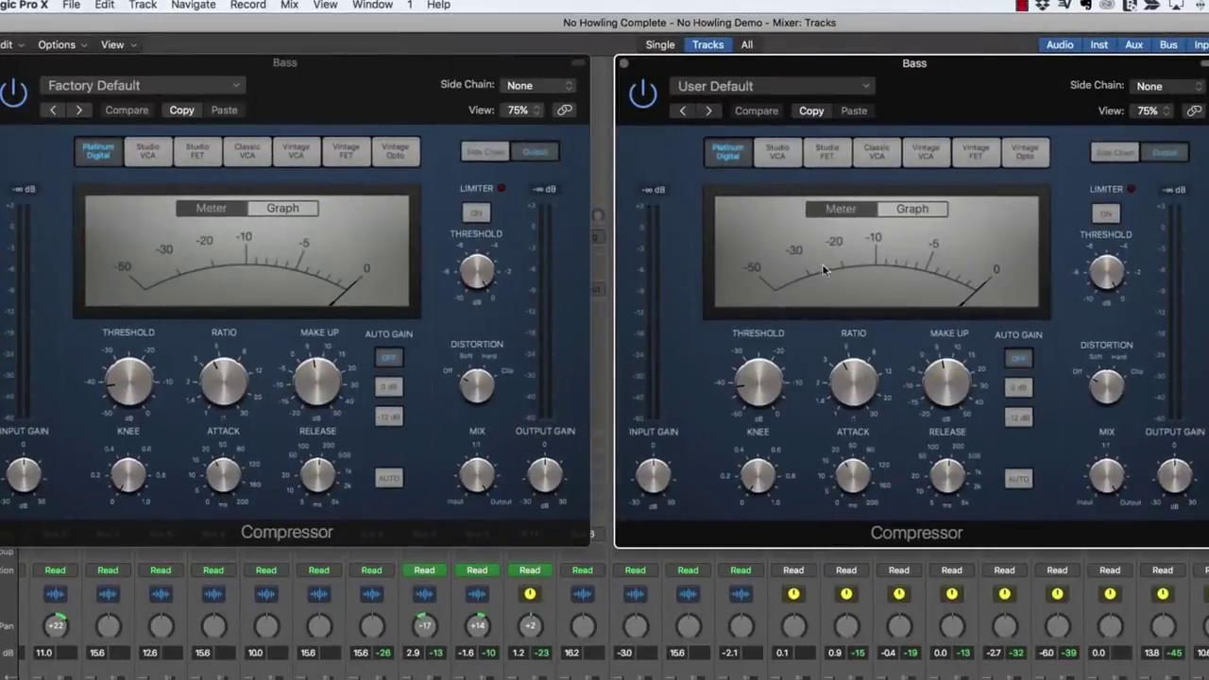
- Raise the threshold on both Bass compressors and lower their make-up gain, to about 2.5 dB on the copy
left_click_drag(765, 382, 763, 380)
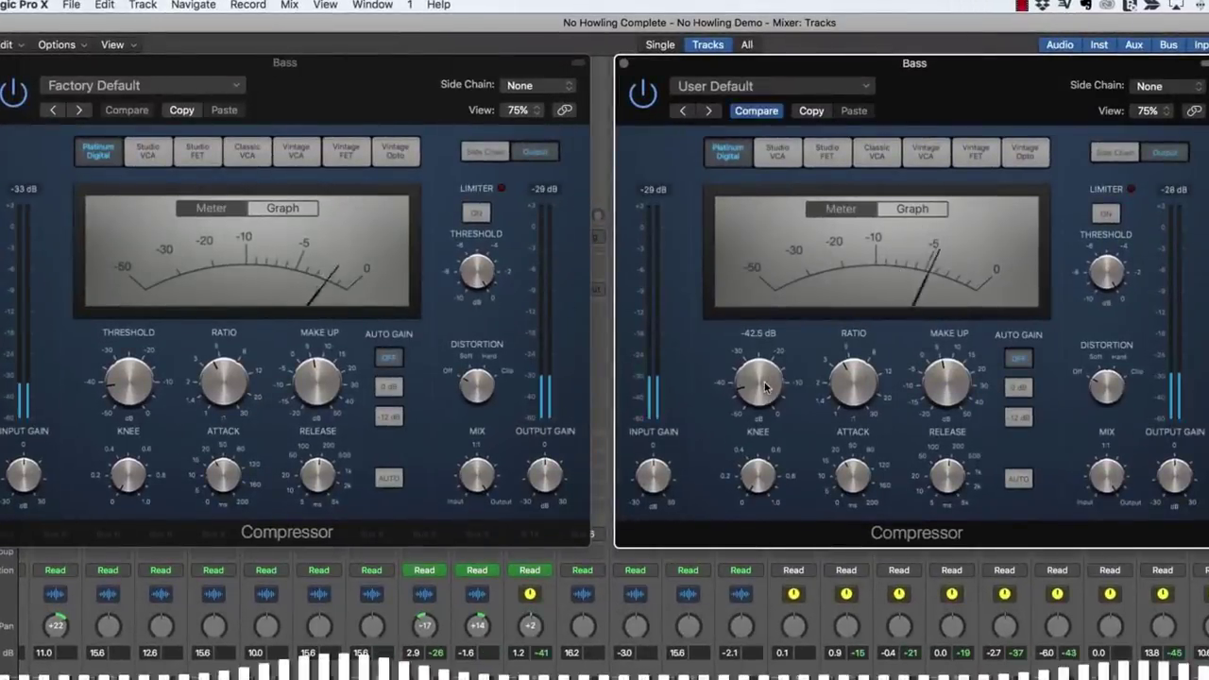
left_click_drag(109, 382, 109, 376)
left_click(635, 381)
left_click(196, 382)
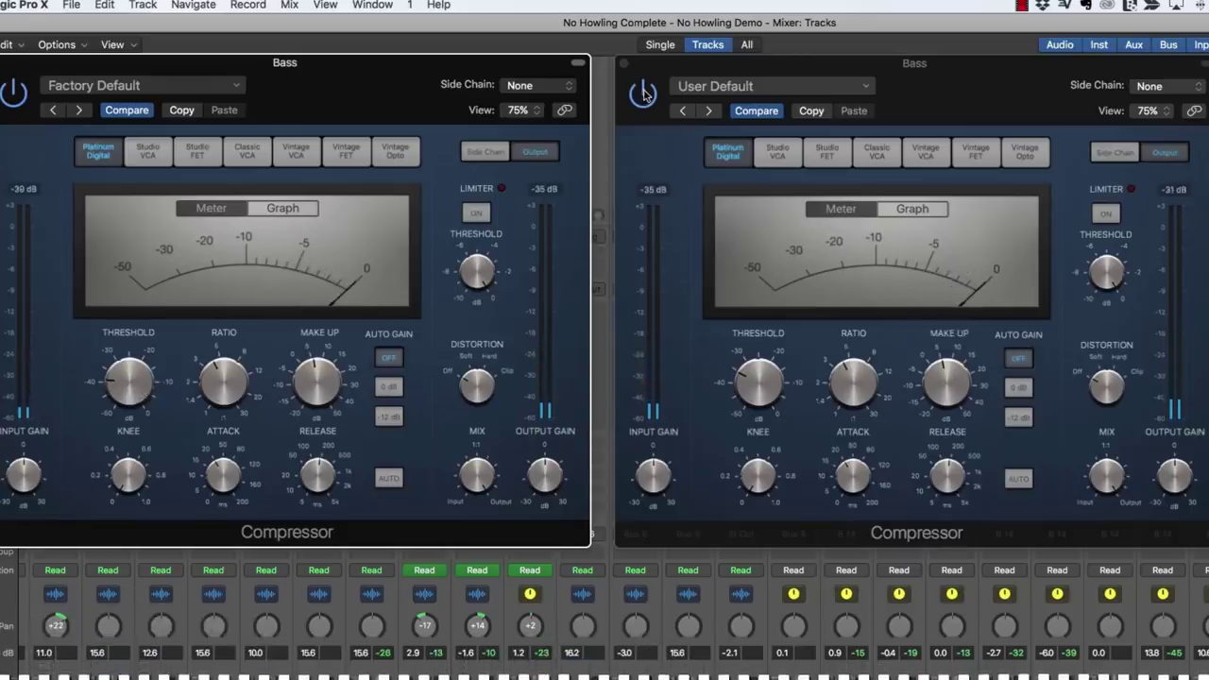
left_click(927, 389)
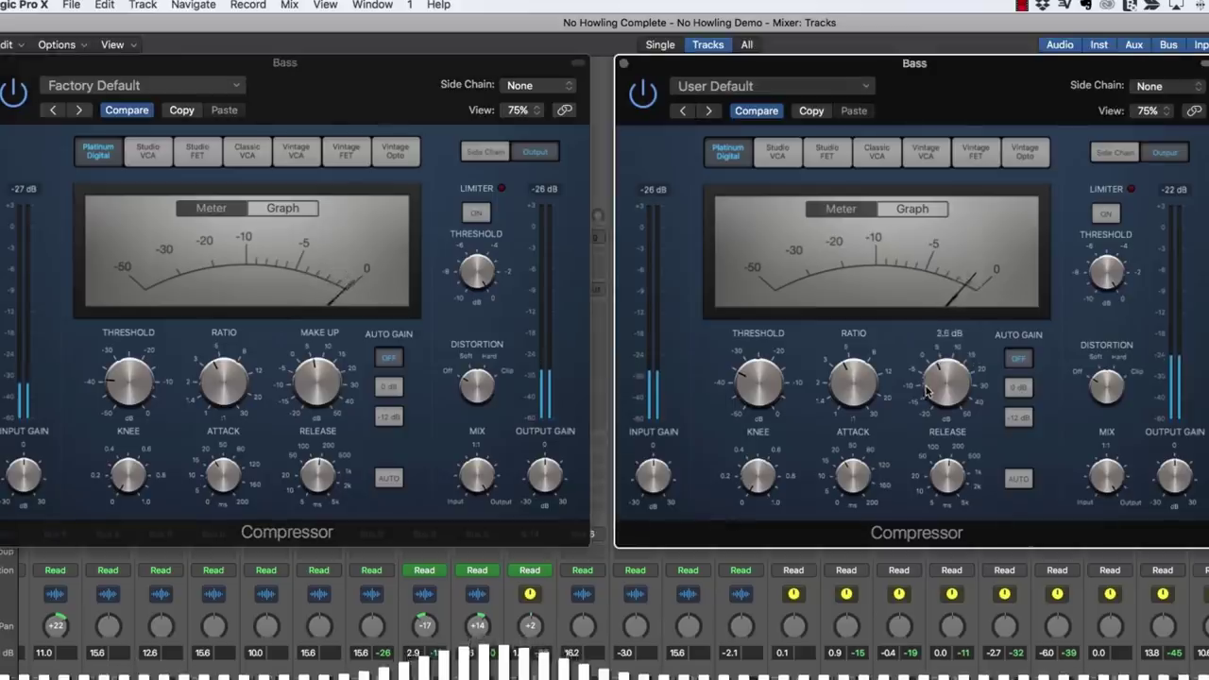
left_click(332, 399)
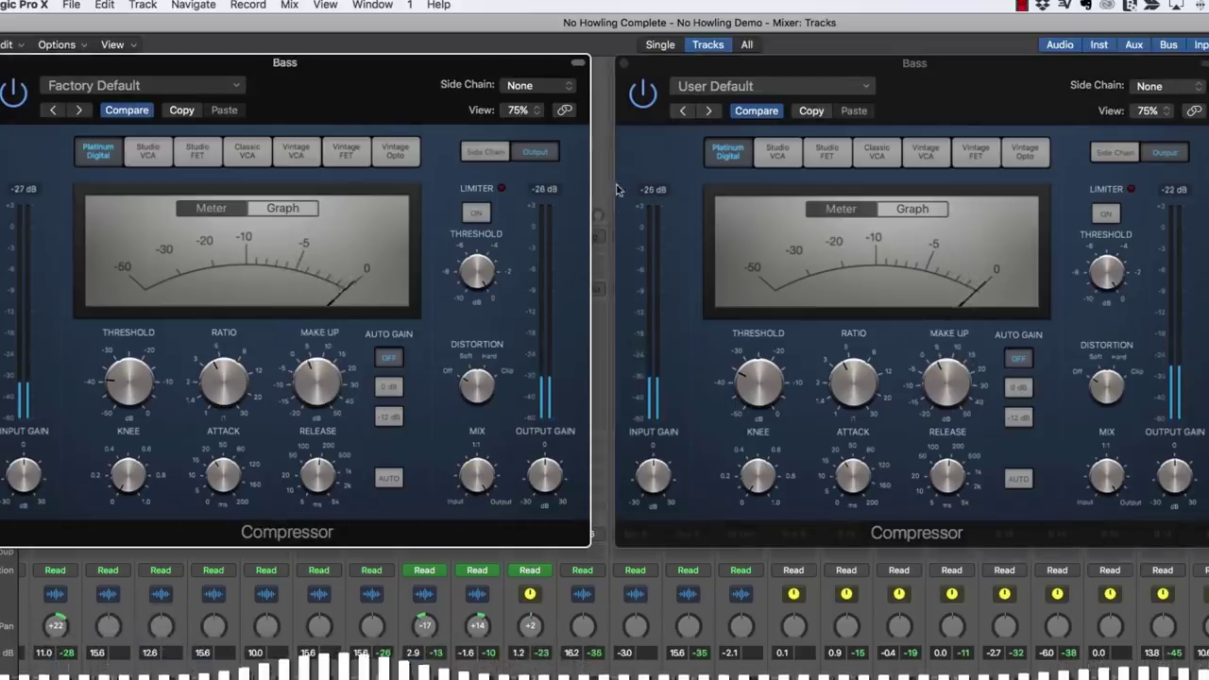
- Toggle the bypass of the two compressors during playback to compare the bass with and without them
left_click(616, 113)
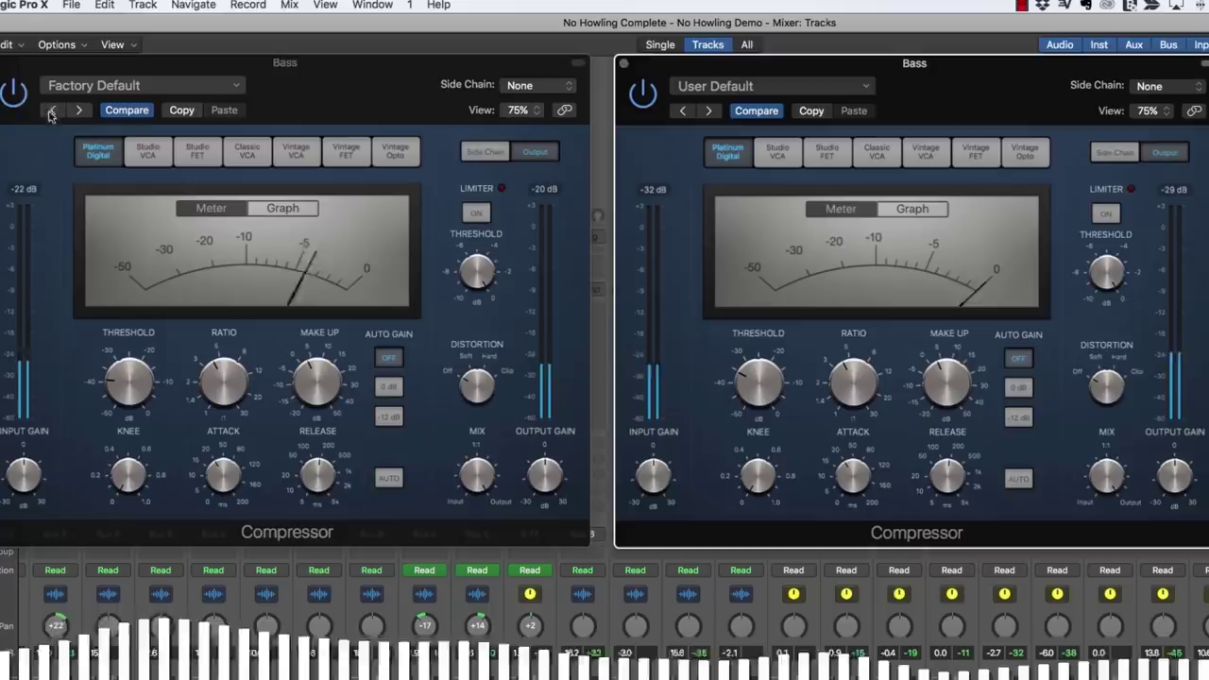
left_click(19, 98)
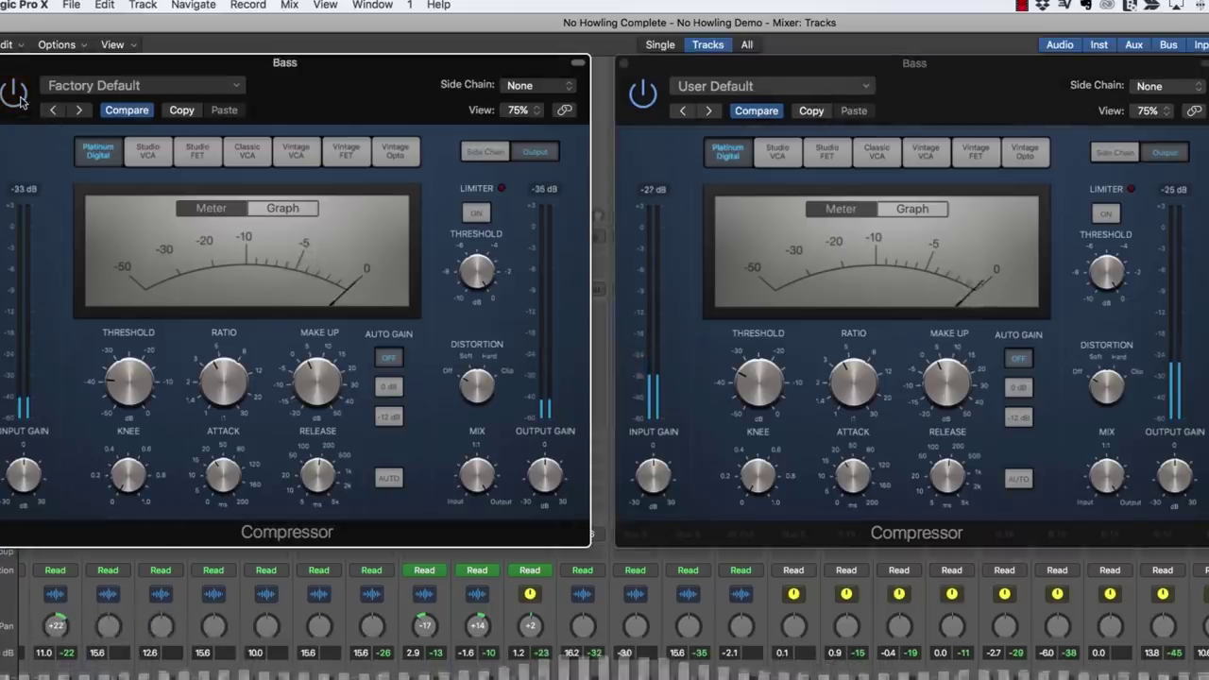
left_click(19, 97)
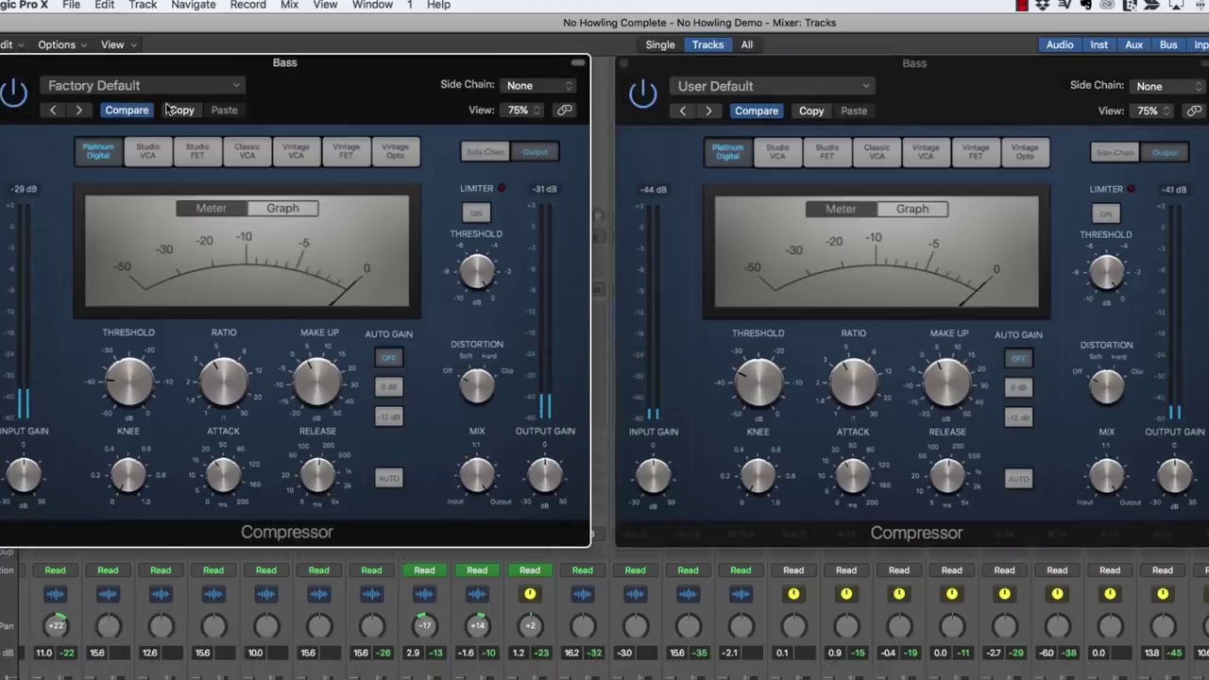
- Close both compressor windows to return to the mixer
left_click(2, 63)
key("super+w")
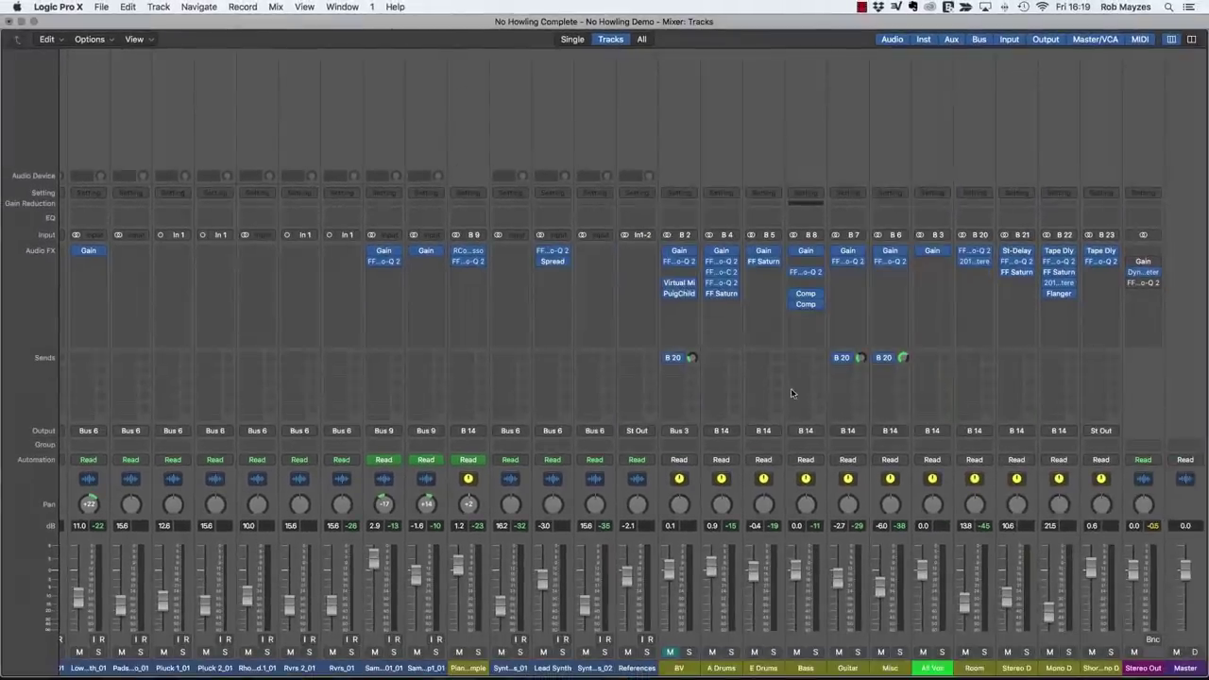
mouse_move(797, 297)
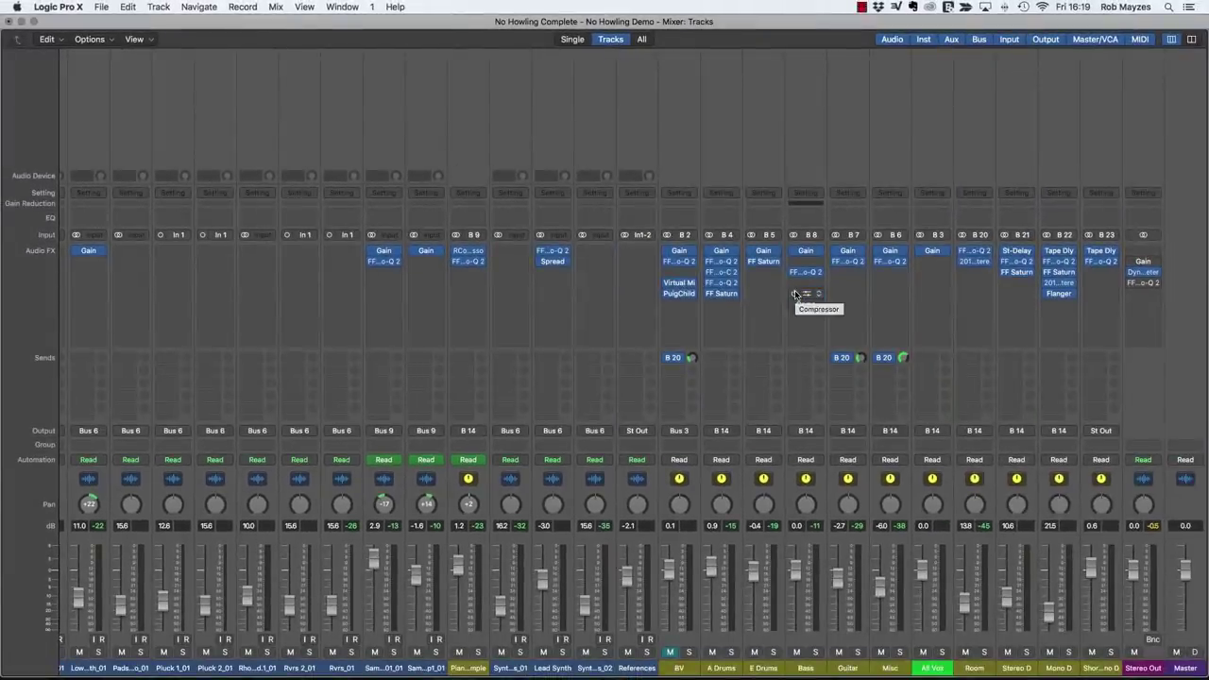
- Toggle the bypass of the Bass channel's compressors repeatedly during full-mix playback to compare the bass with and without compression
left_click(794, 294)
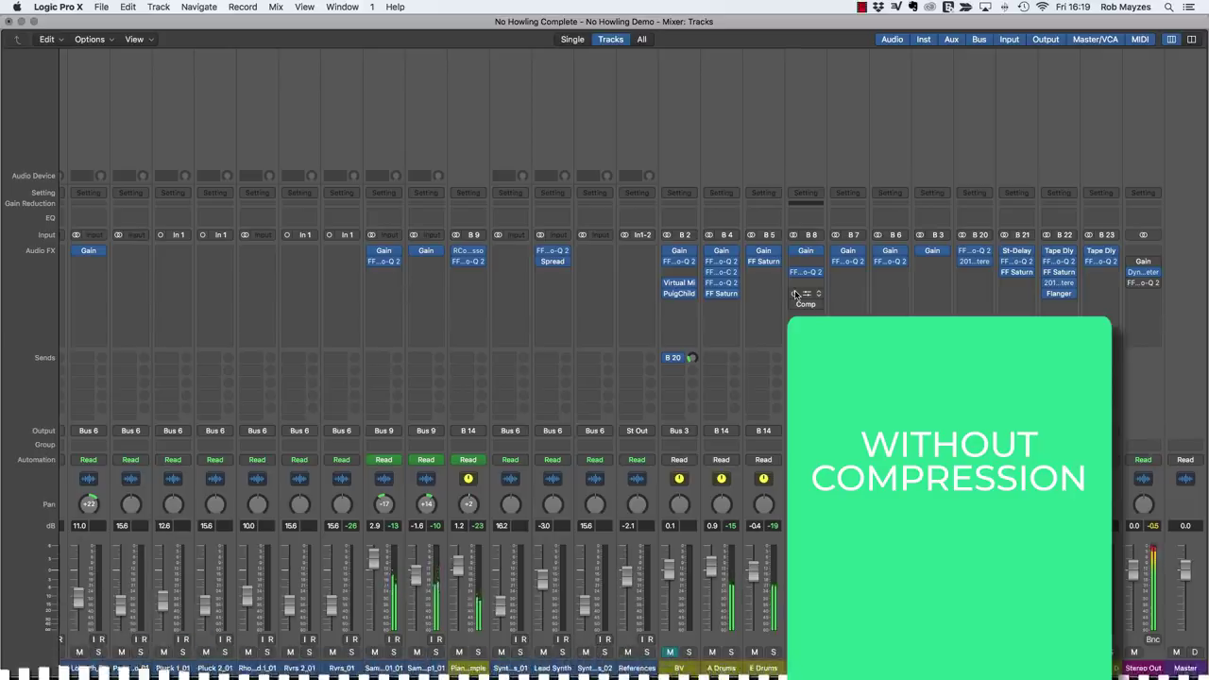
left_click(795, 294)
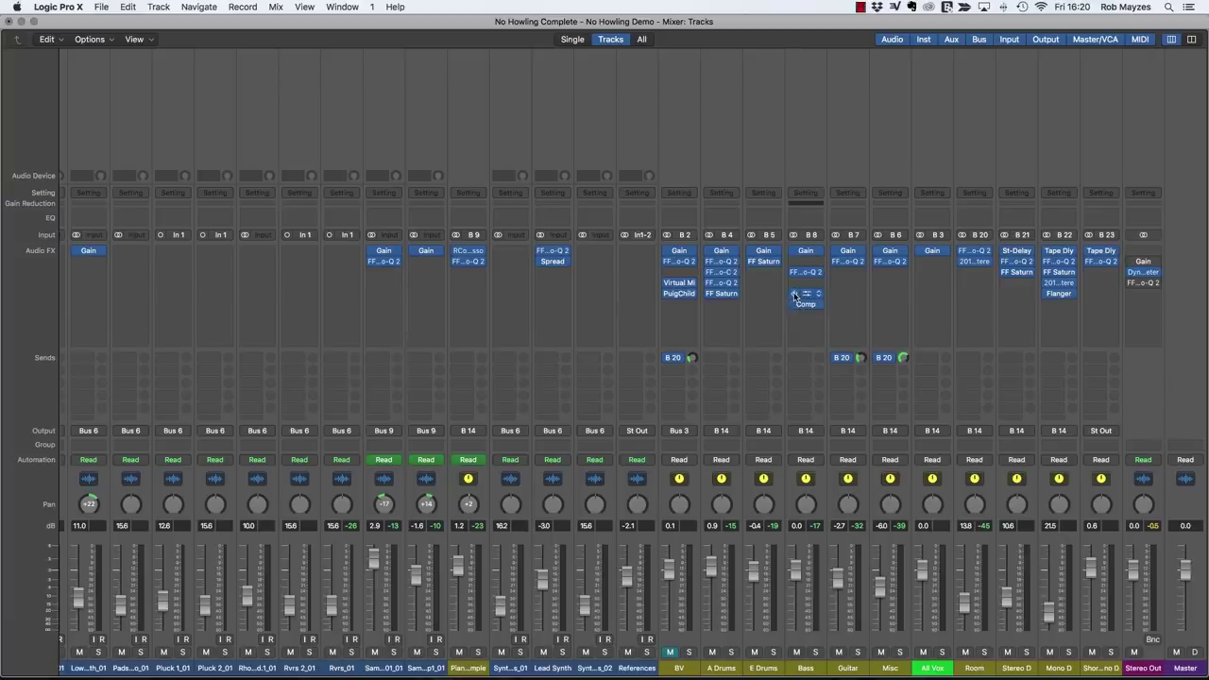
left_click(794, 294)
key("space")
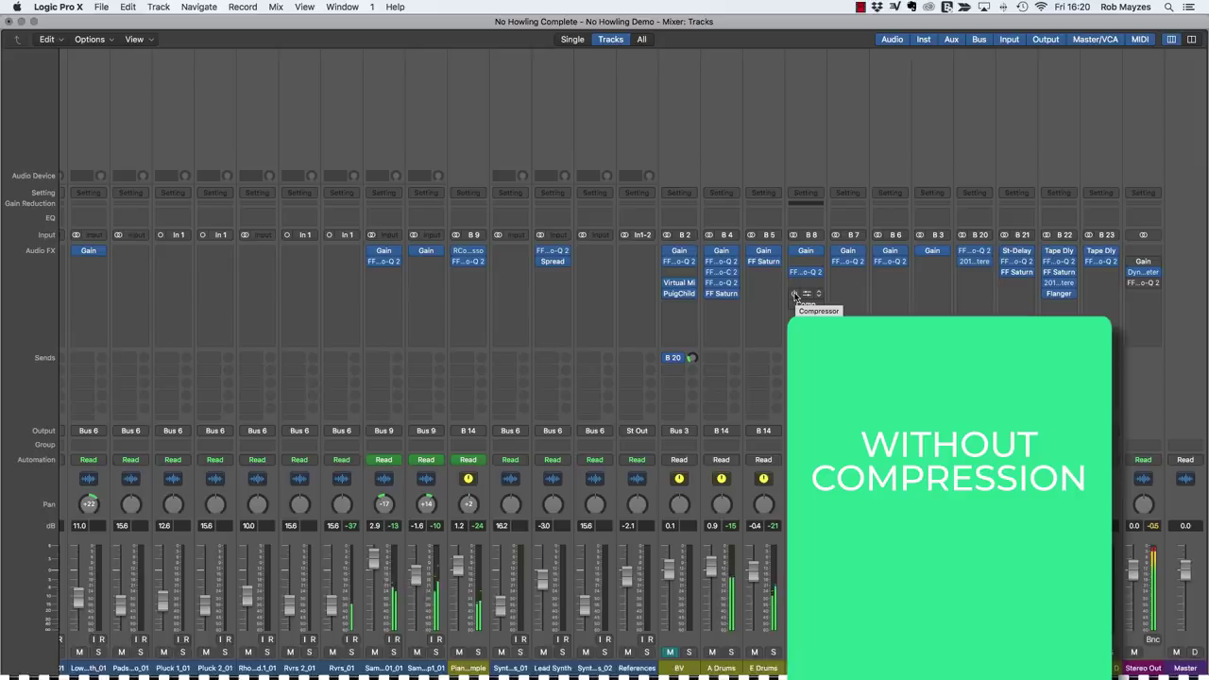
left_click(794, 295)
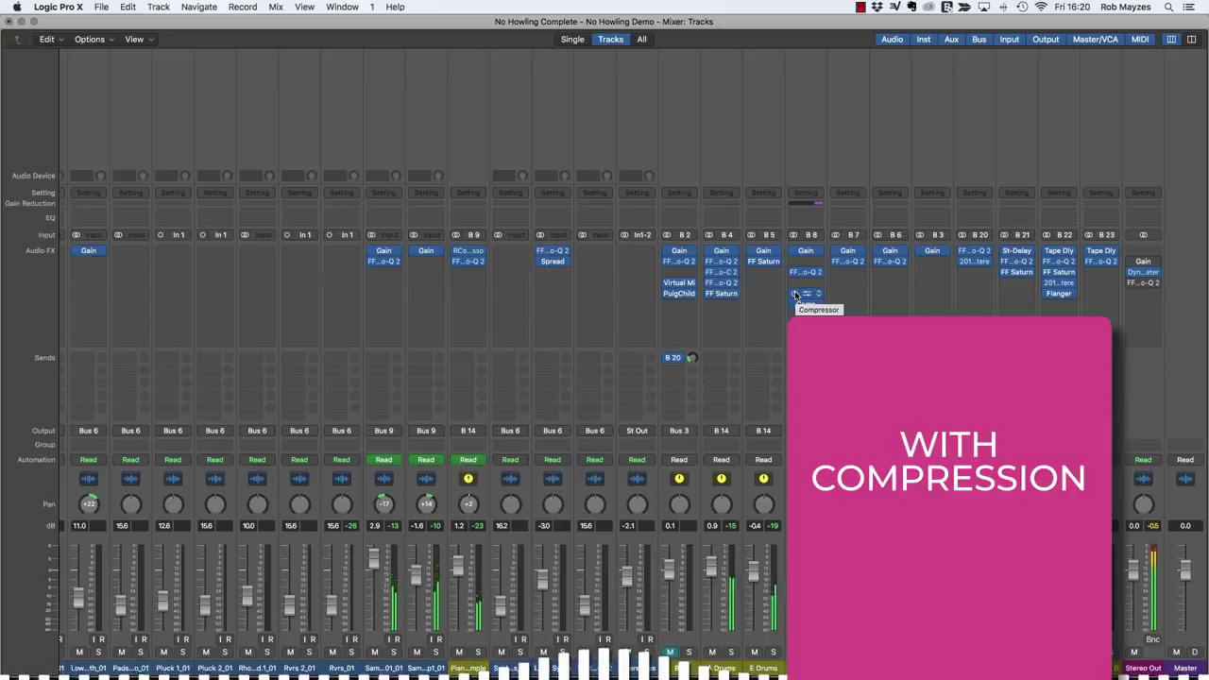
left_click(795, 295)
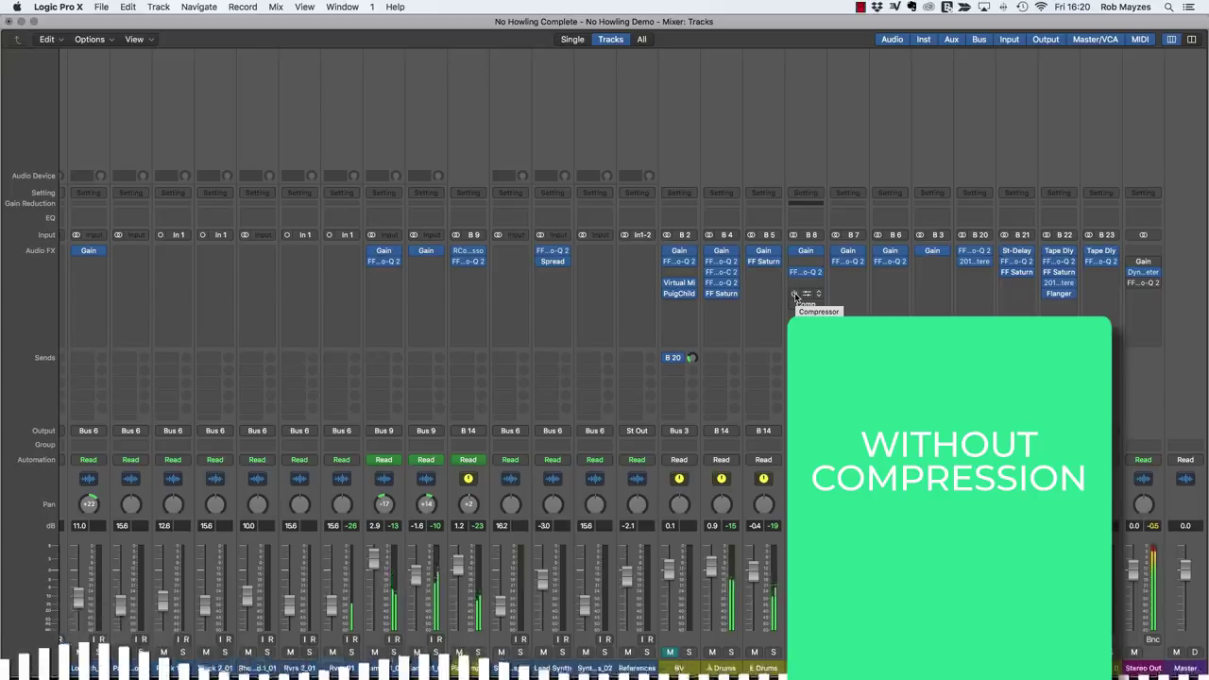
left_click(795, 295)
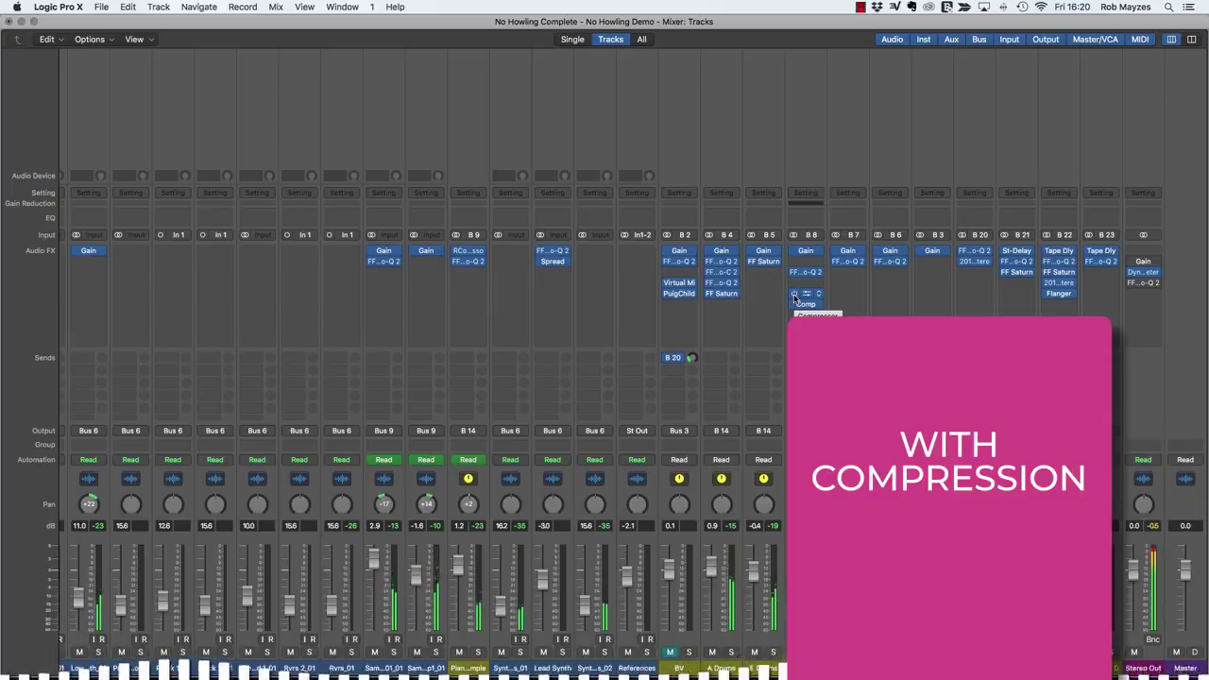
left_click(795, 295)
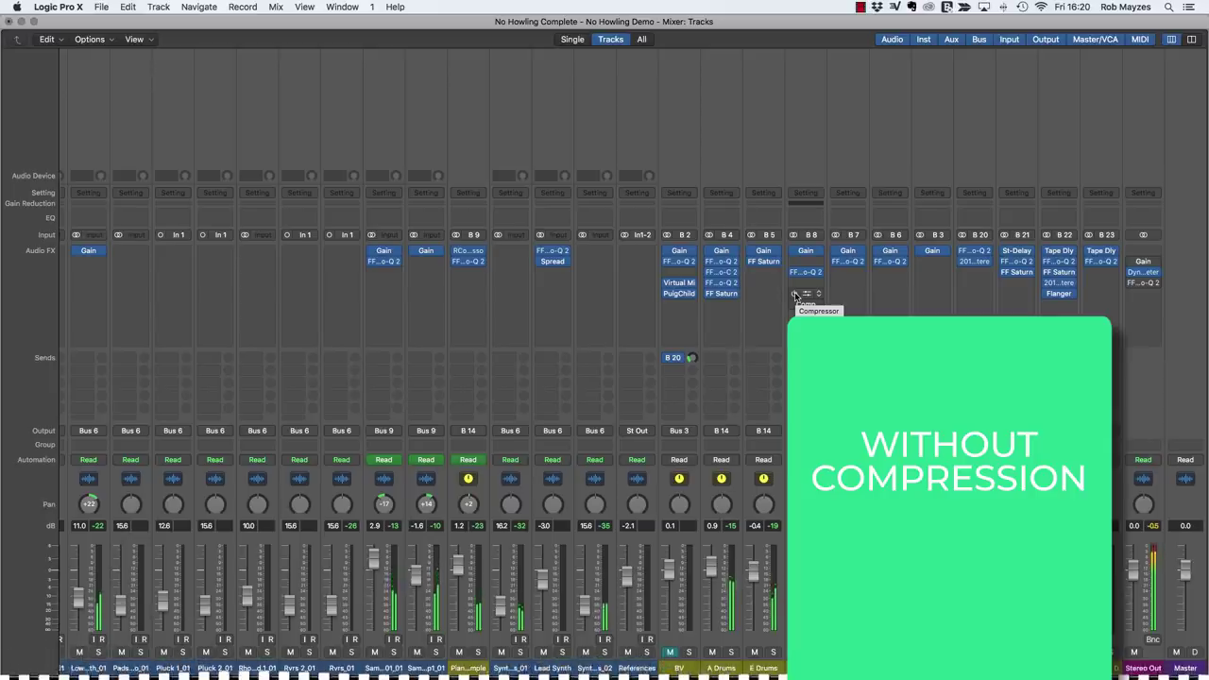
left_click(794, 295)
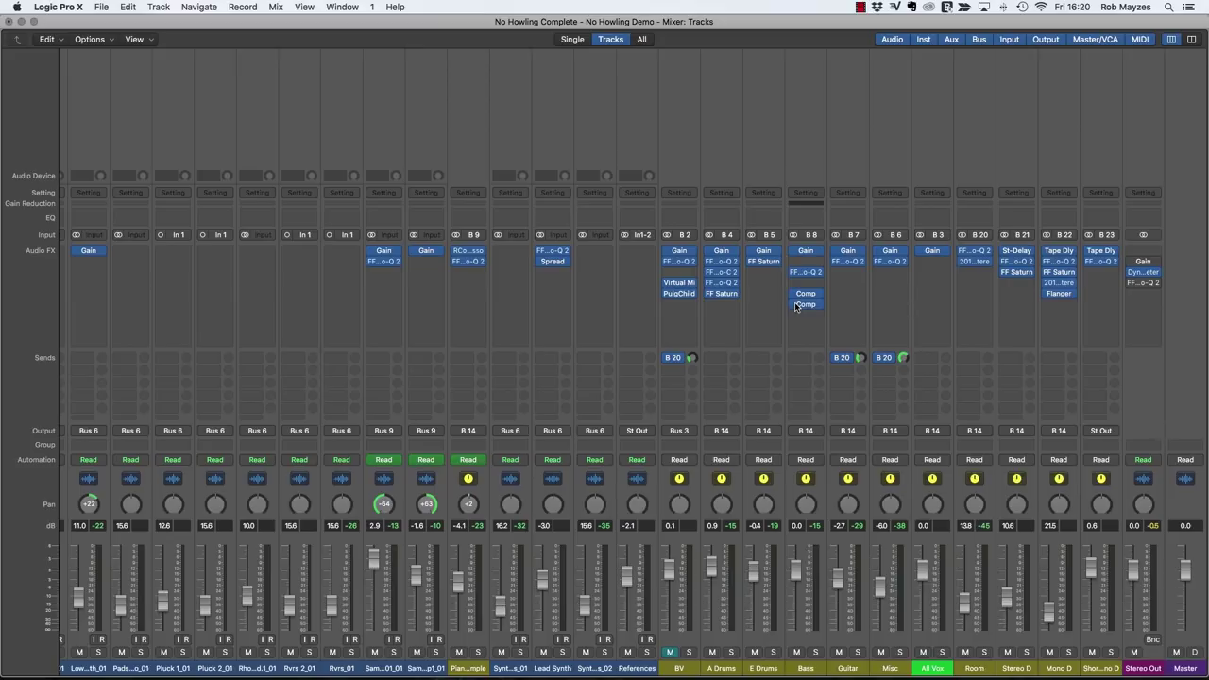
key("space")
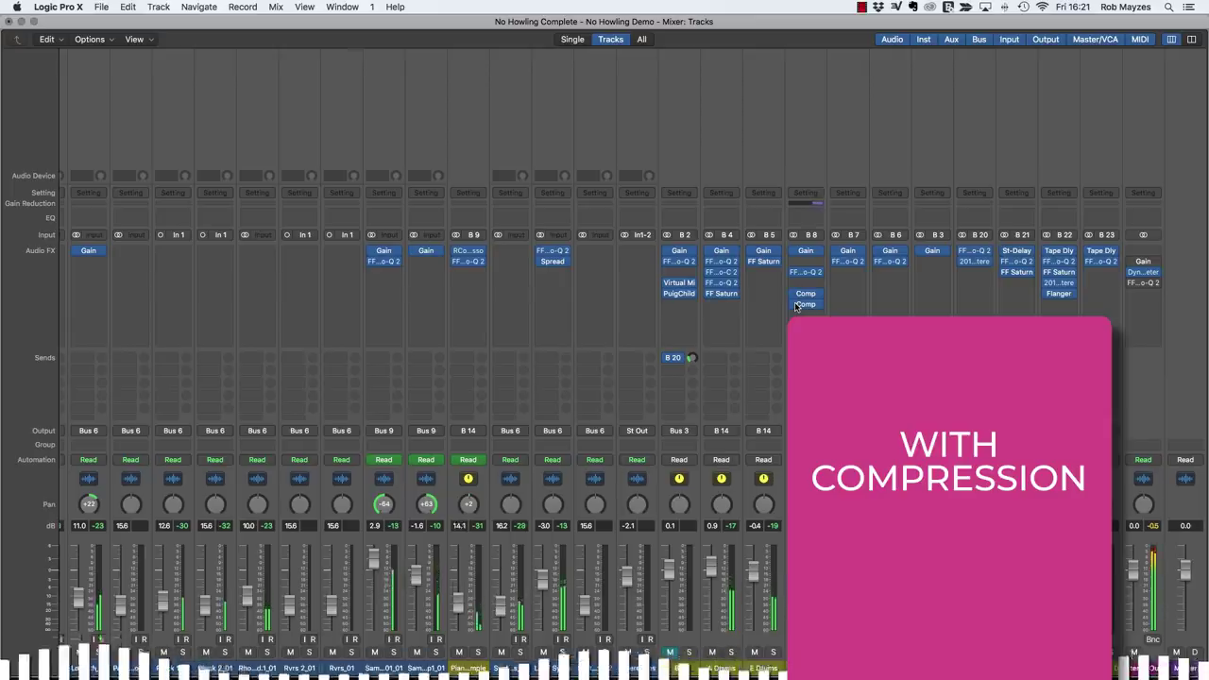
left_click(794, 295)
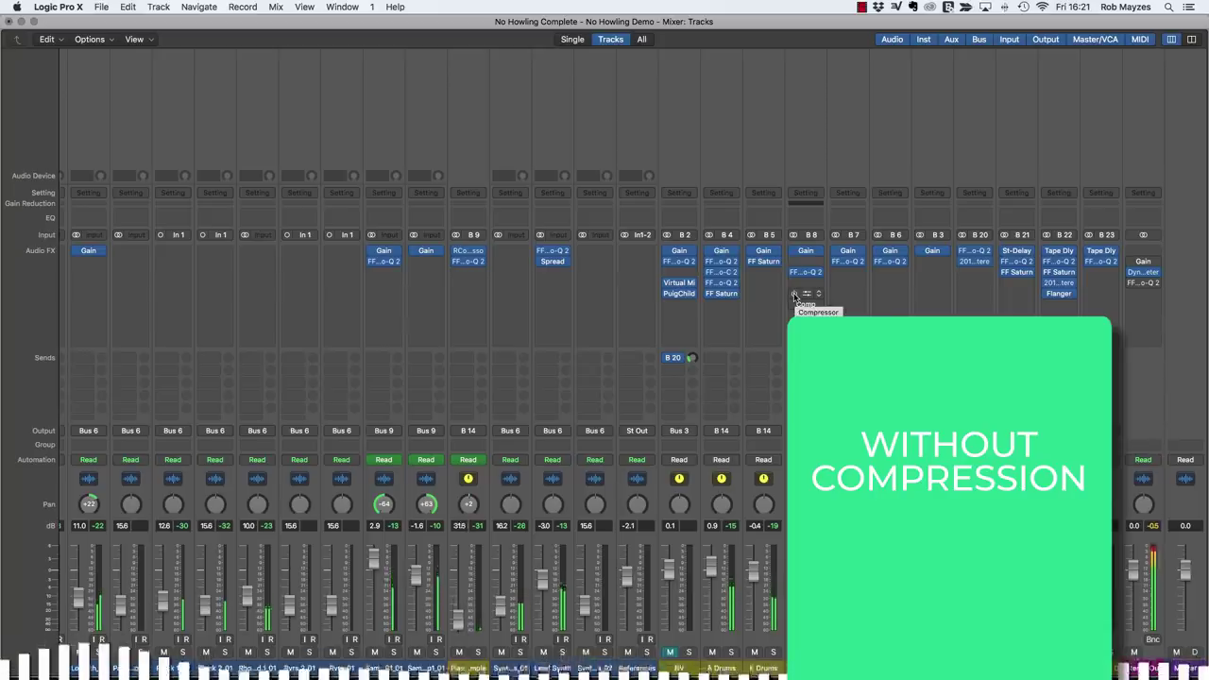
left_click(795, 295)
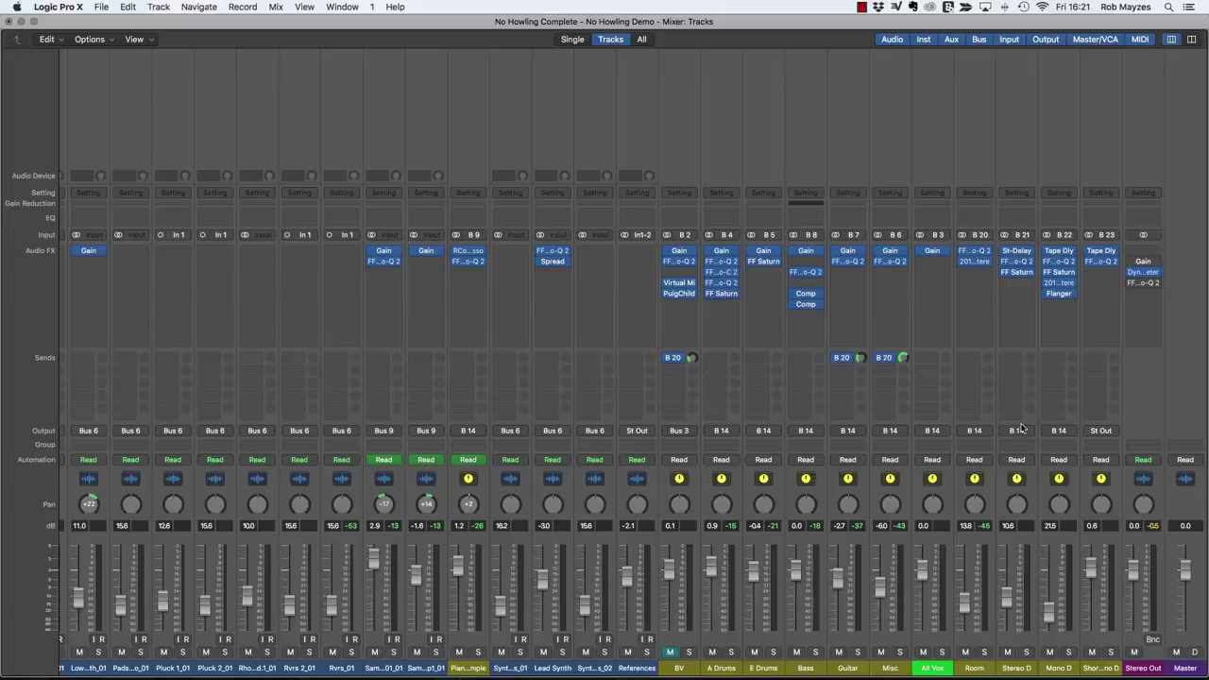
mouse_move(806, 296)
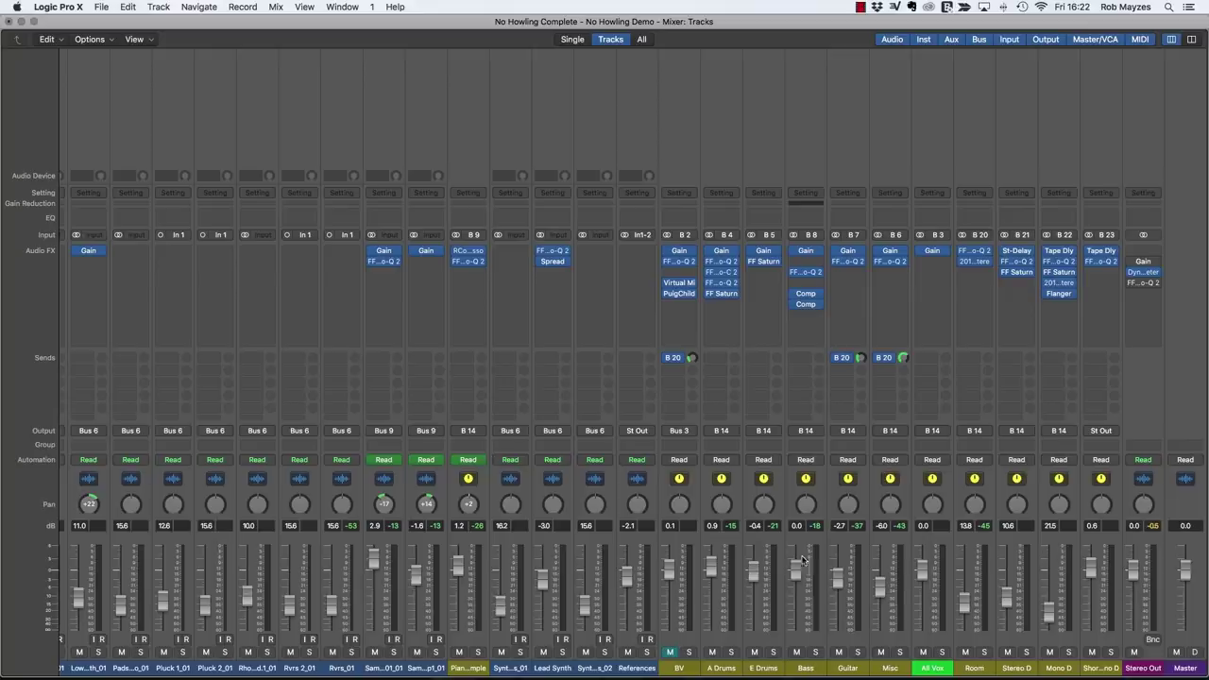
- Lower the Bass fader to about -3.4 dB and the References fader to about -3.9 dB while comparing mix and reference
left_click_drag(796, 565, 796, 567)
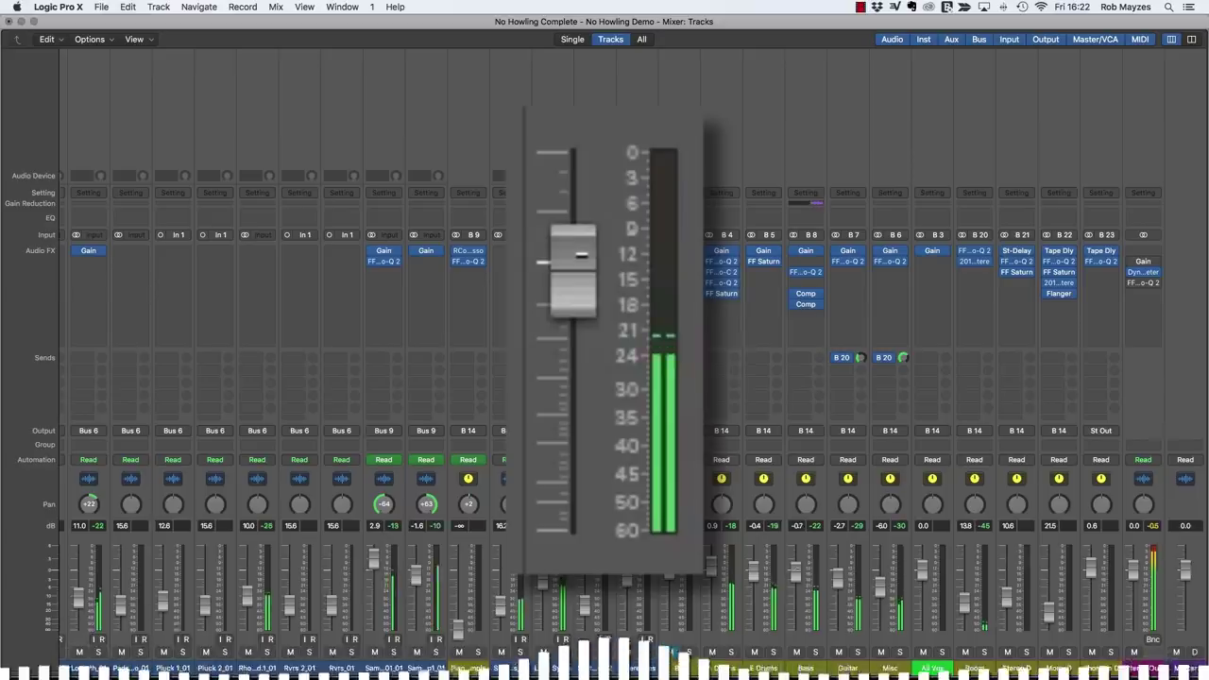
left_click_drag(796, 568, 796, 572)
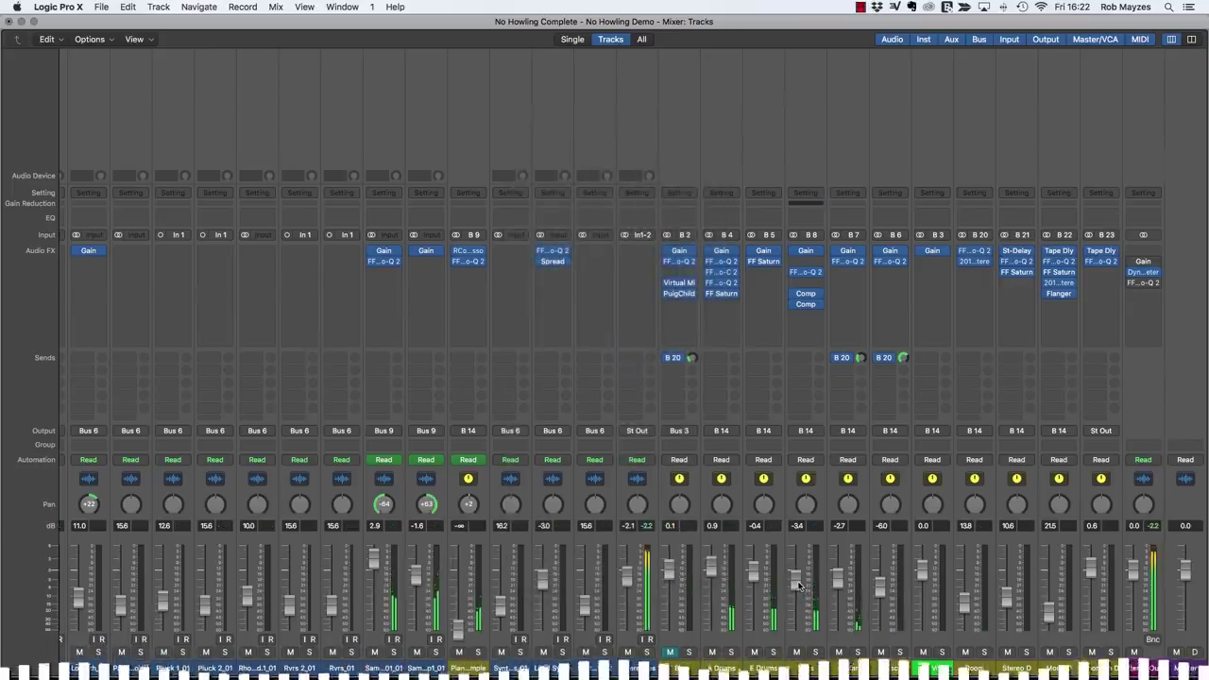
left_click_drag(626, 574, 626, 582)
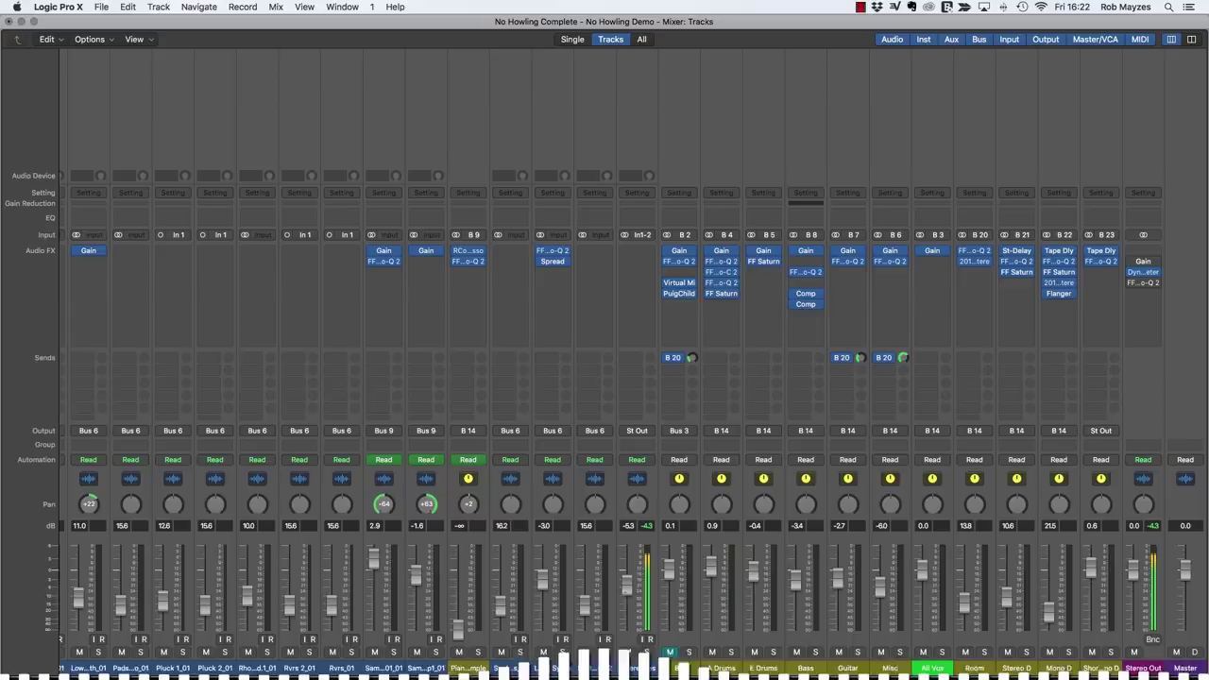
left_click_drag(625, 592, 626, 596)
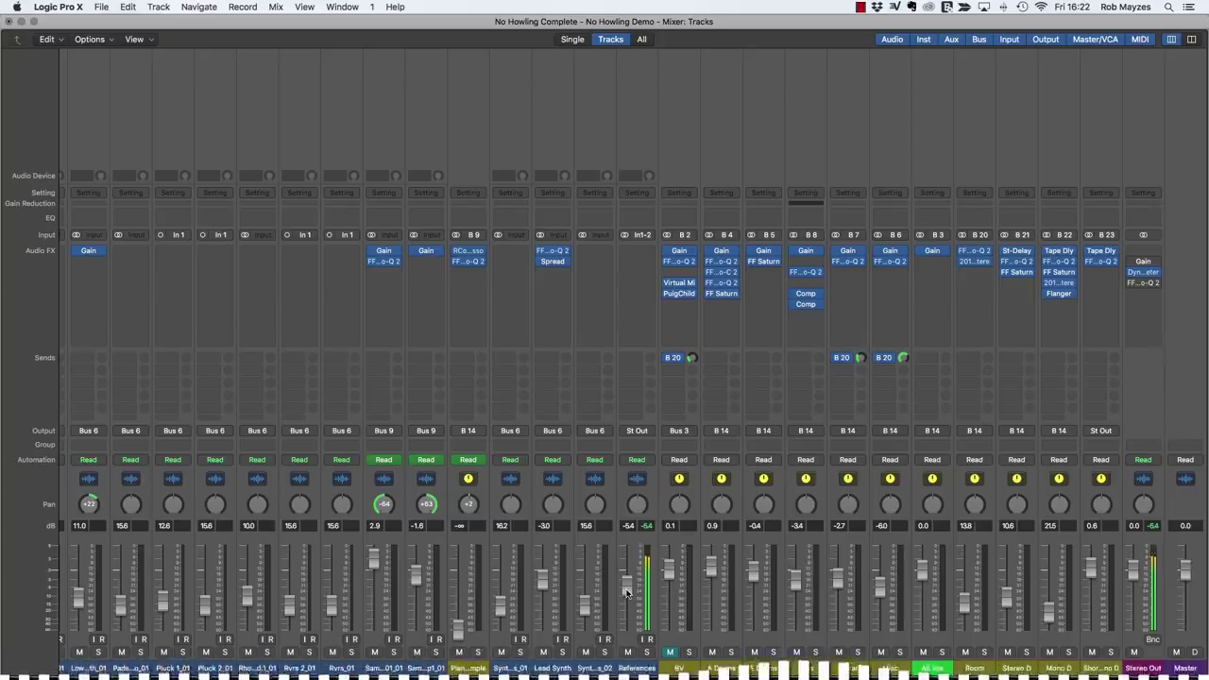
left_click_drag(626, 594, 628, 588)
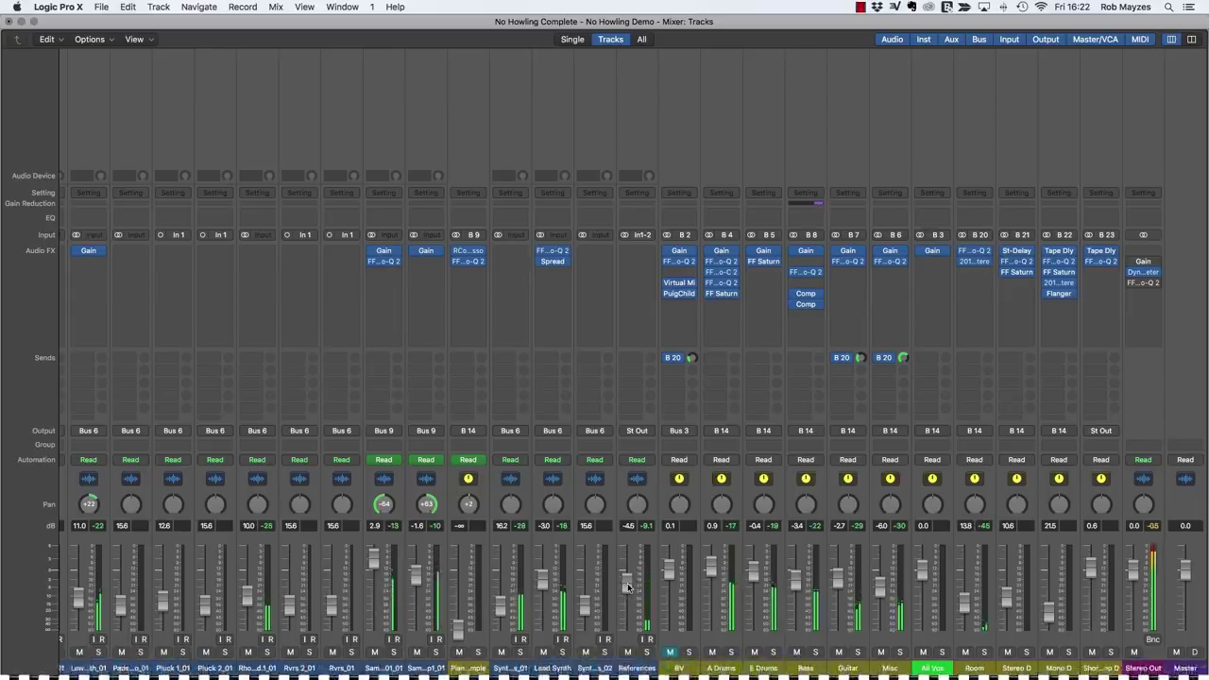
left_click_drag(628, 588, 630, 584)
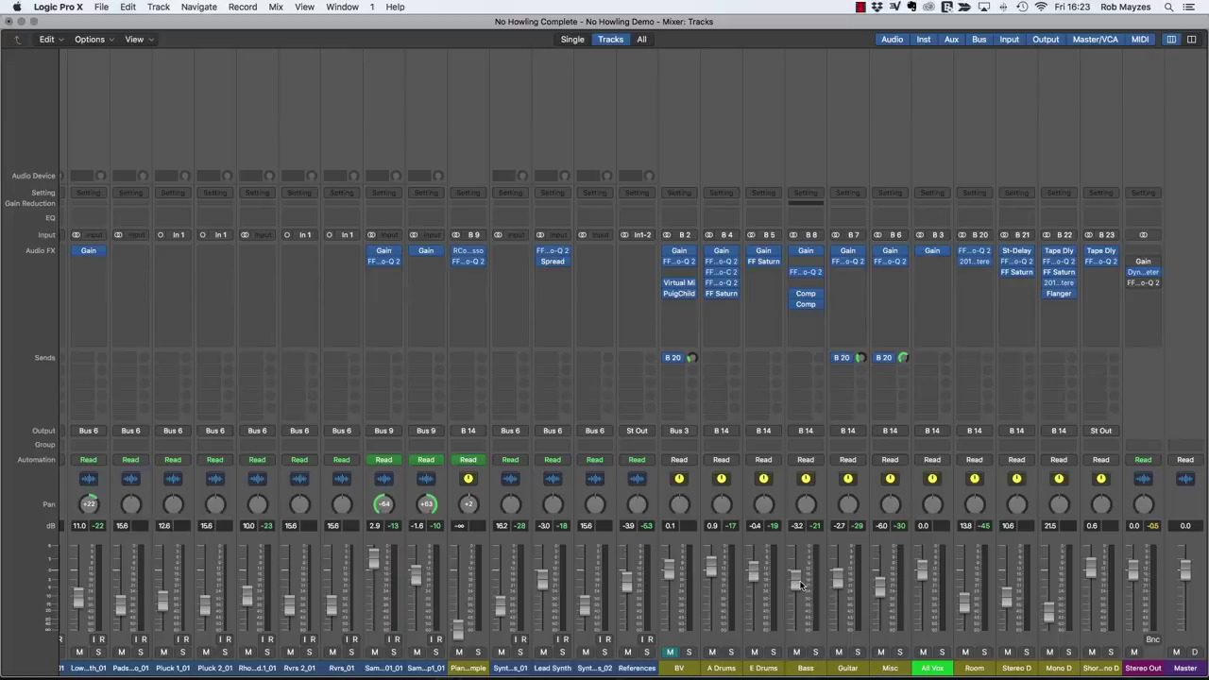
- Insert the Klanghelm IVGI saturation plug-in in stereo on the Bass channel below the compressors and reposition its window
left_click(810, 326)
mouse_move(841, 438)
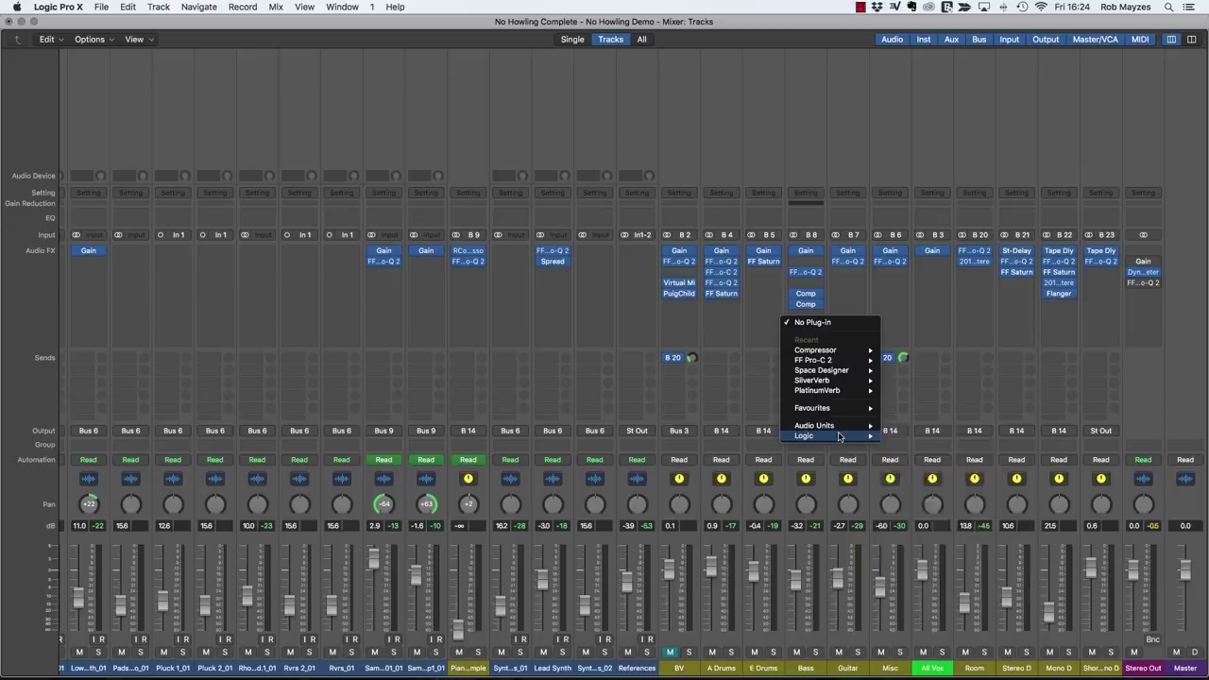
mouse_move(915, 467)
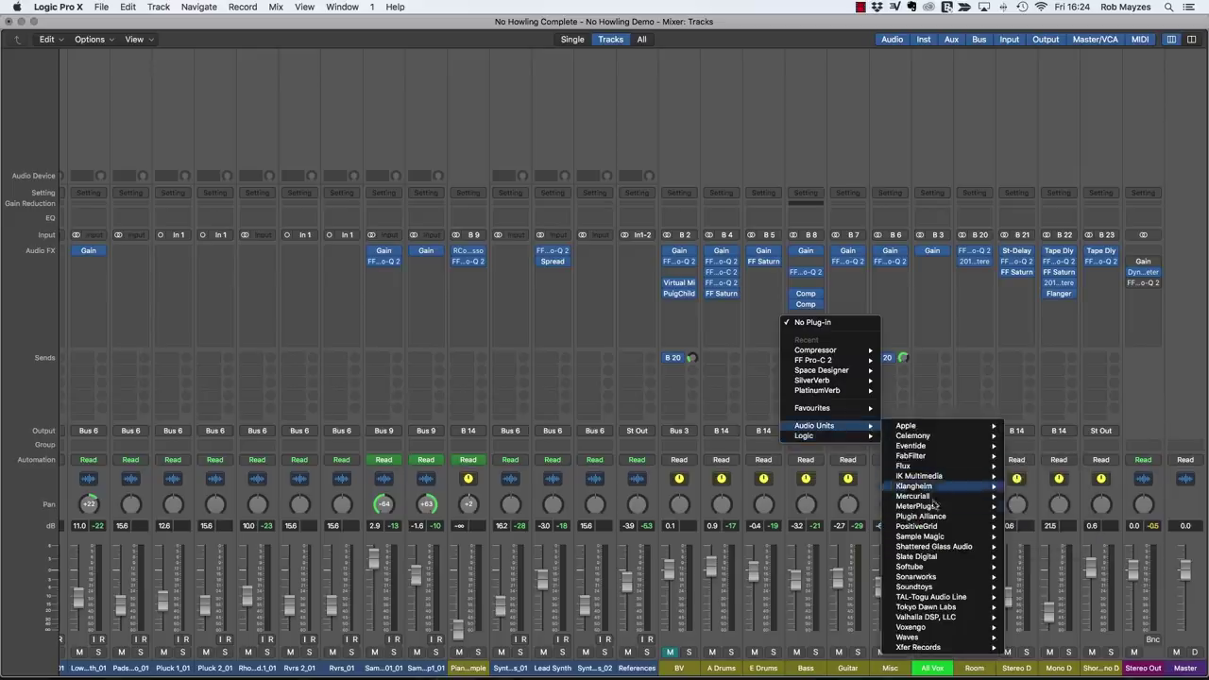
mouse_move(1030, 486)
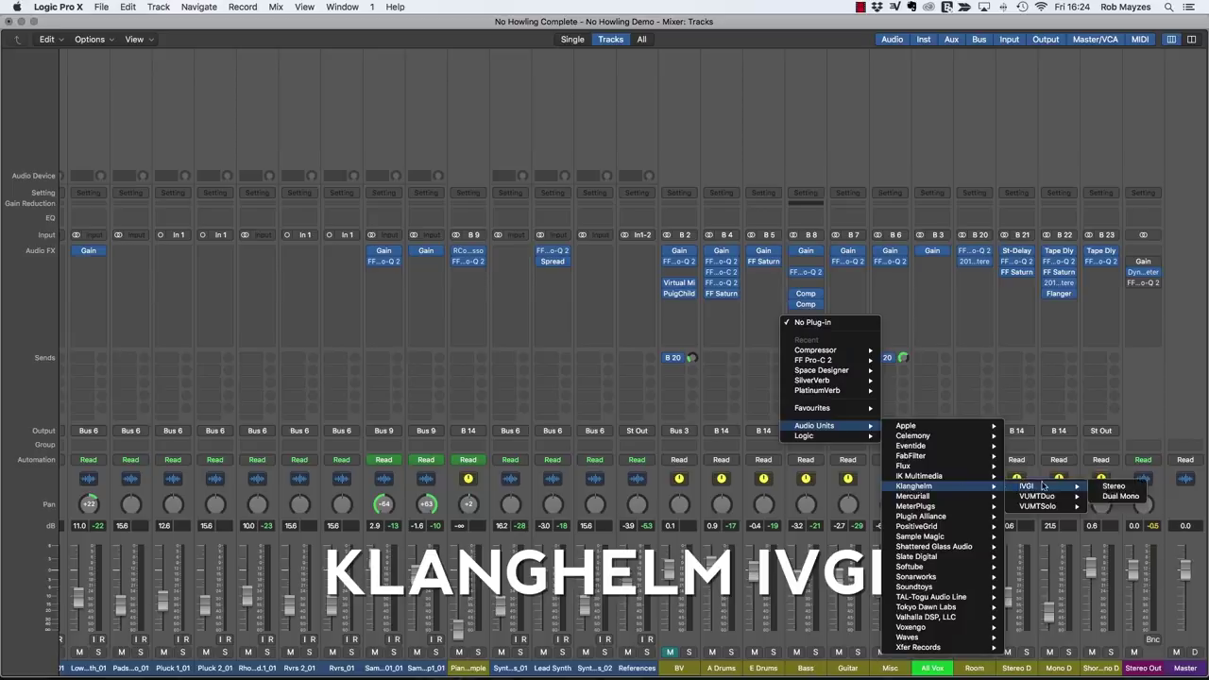
left_click(1115, 488)
left_click_drag(129, 51, 654, 155)
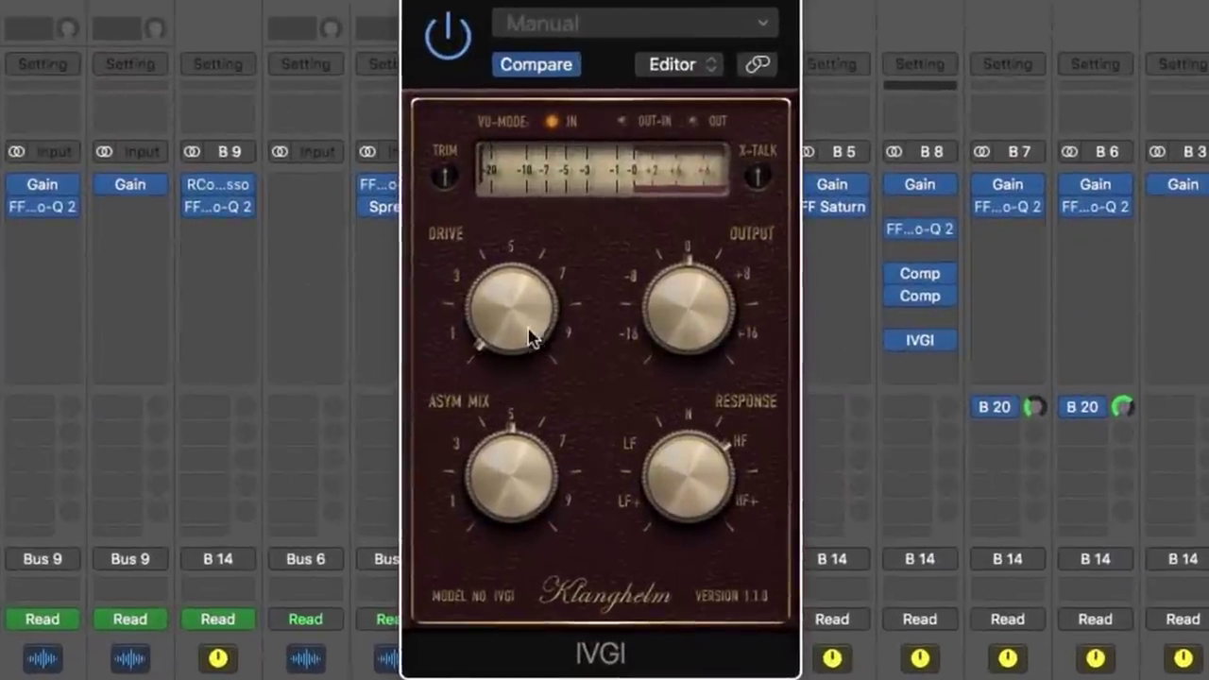
- Raise IVGI's drive to about 8 during playback, set its response to N and close the plug-in window
left_click_drag(532, 338, 529, 227)
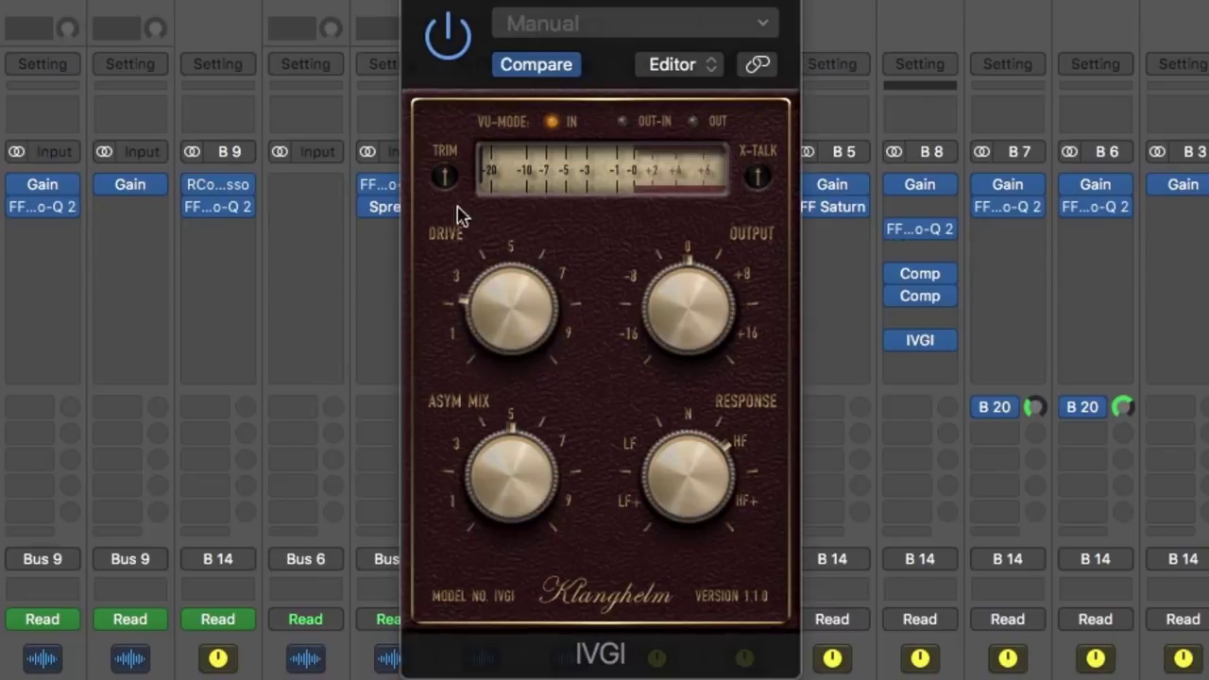
key("space")
left_click_drag(520, 291, 513, 32)
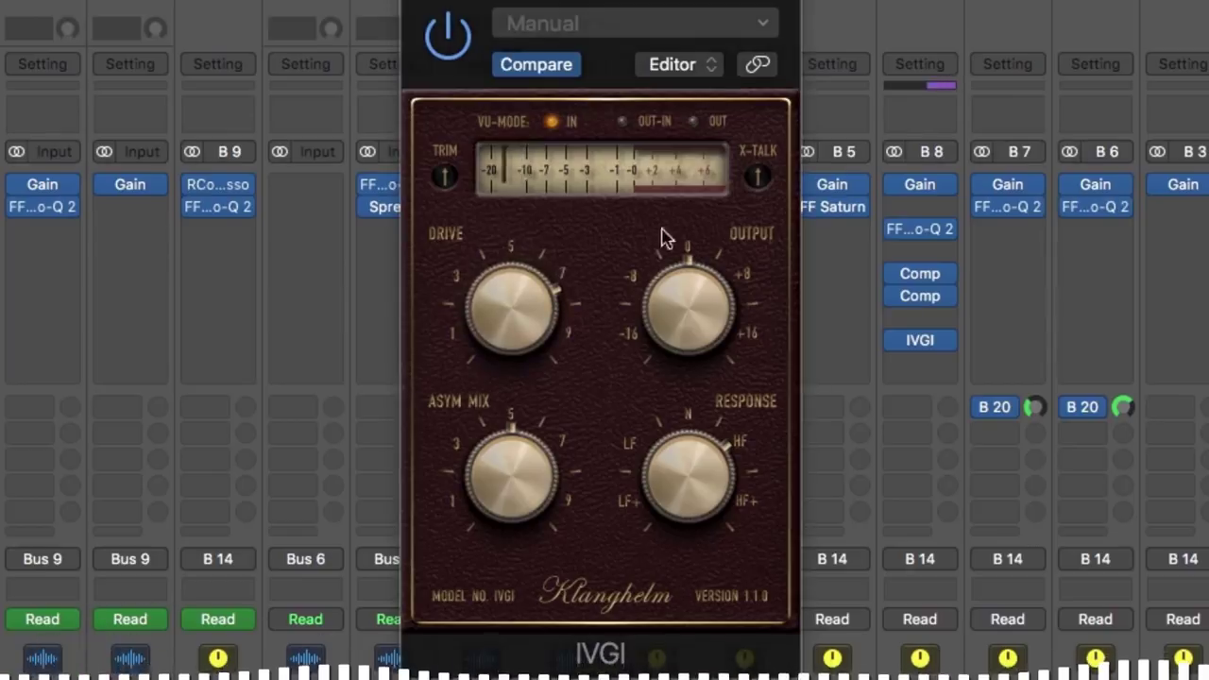
left_click_drag(515, 300, 515, 331)
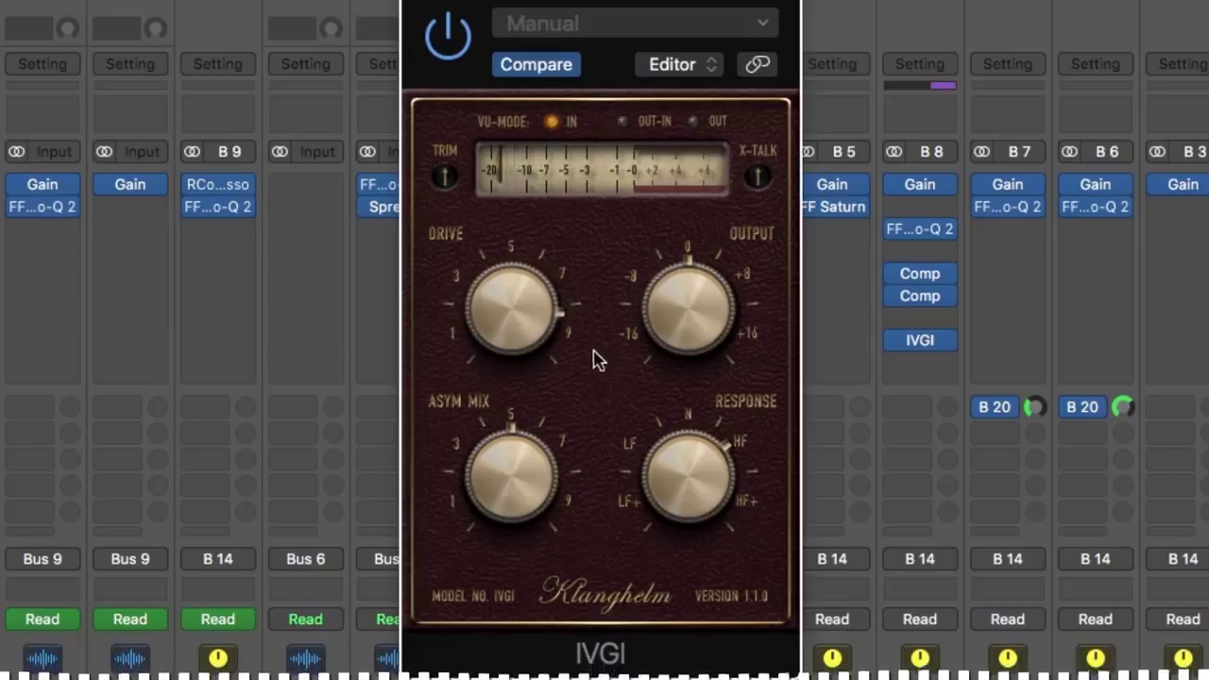
left_click_drag(690, 465, 709, 586)
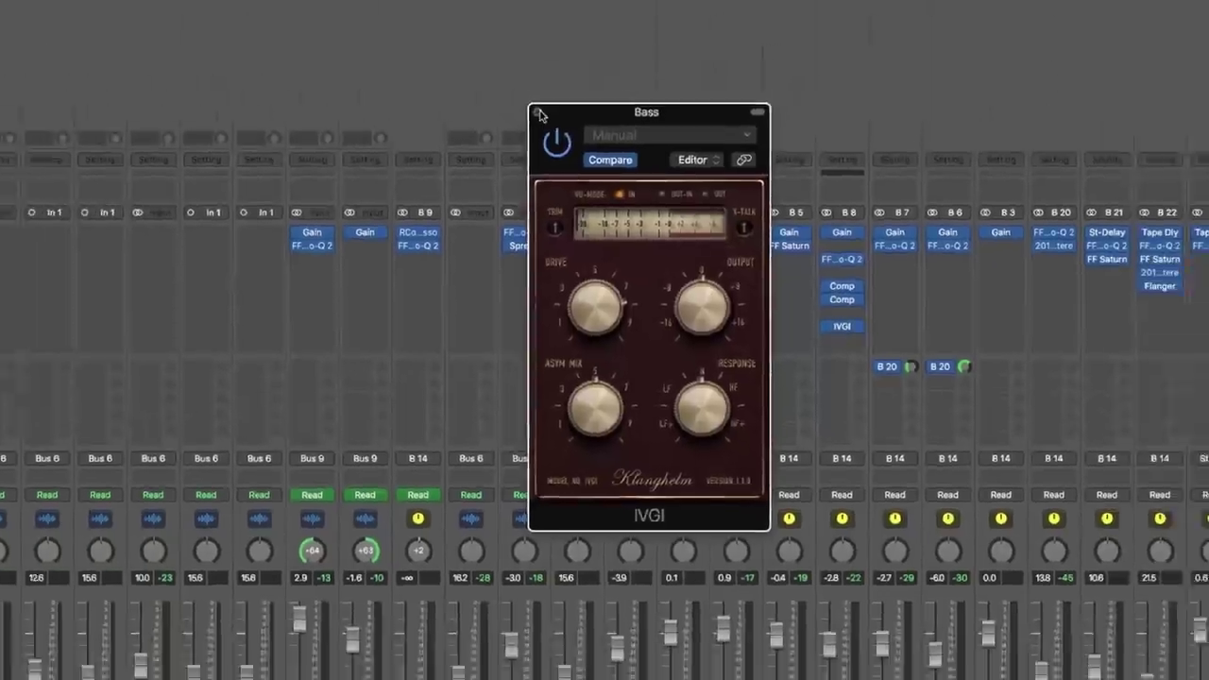
left_click(538, 112)
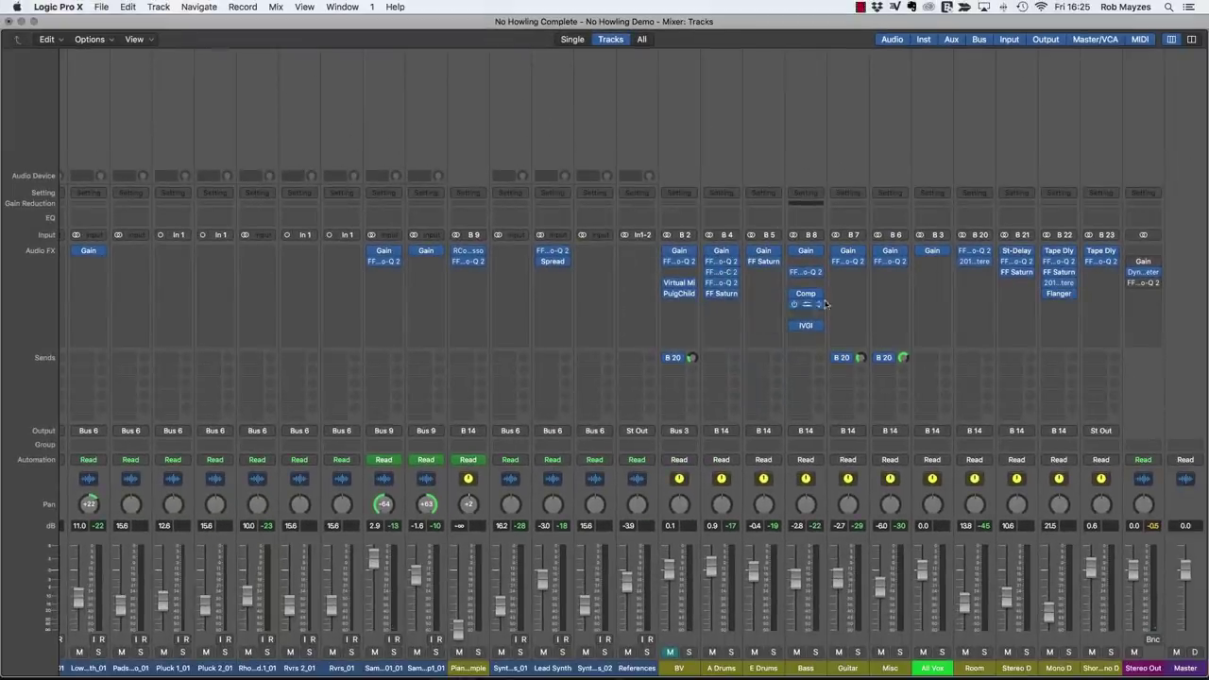
- Replace IVGI on the Bass channel with the stereo version of FabFilter's FF Saturn
left_click(823, 330)
mouse_move(838, 455)
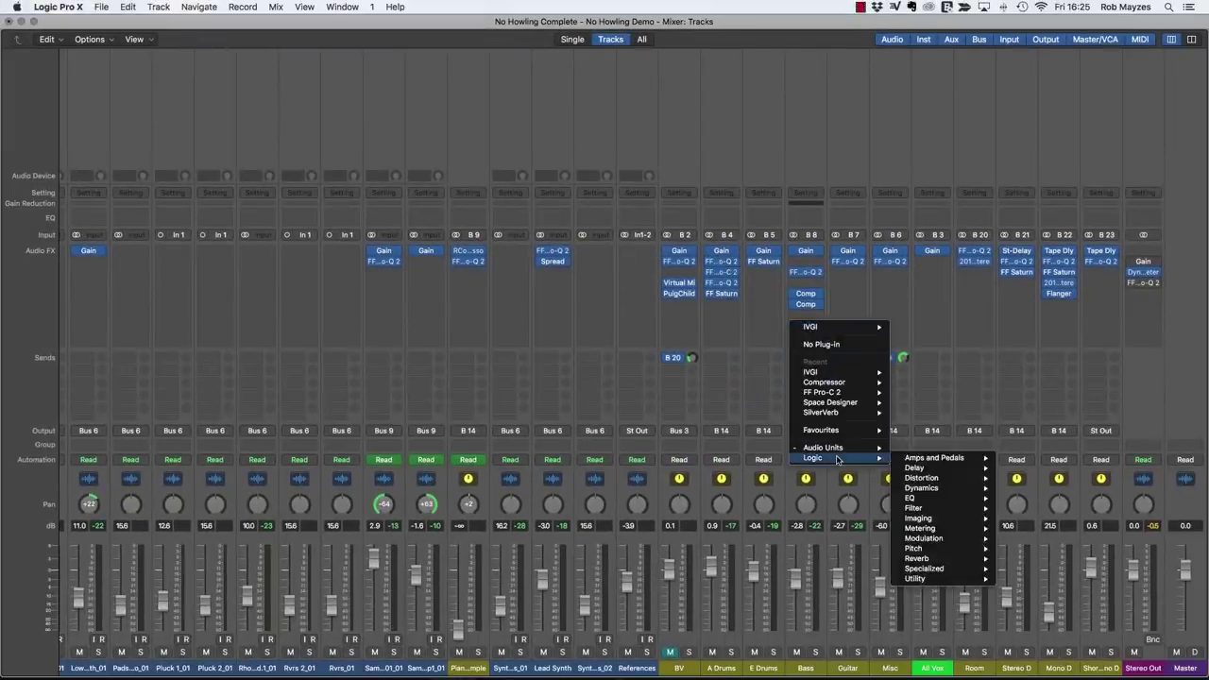
mouse_move(924, 476)
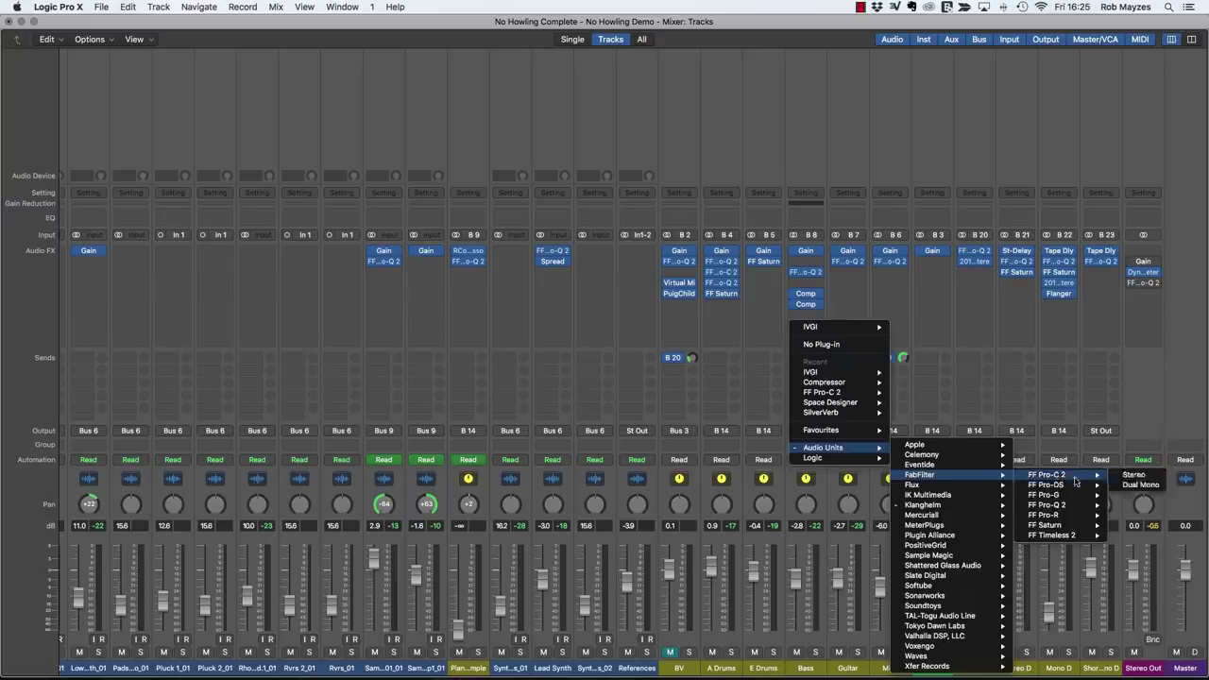
mouse_move(1072, 527)
left_click(1134, 525)
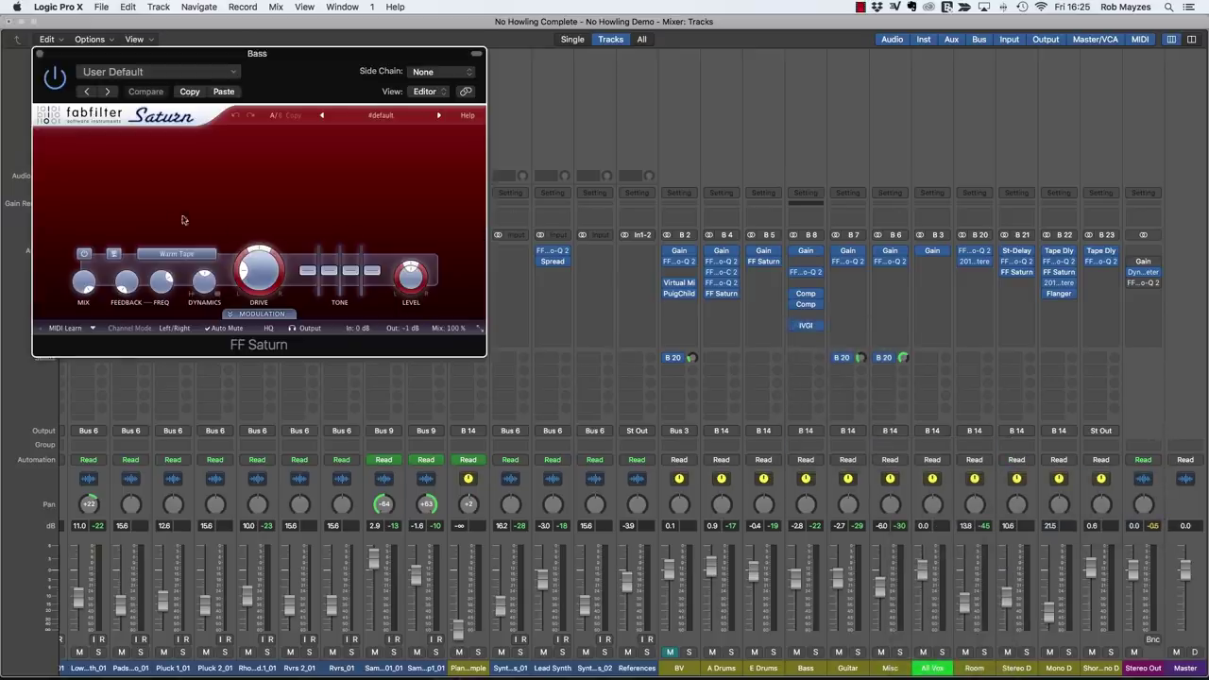
- Split Saturn into two frequency bands, turn the low band's drive down to minimum and fine-tune the crossover
left_click(191, 140)
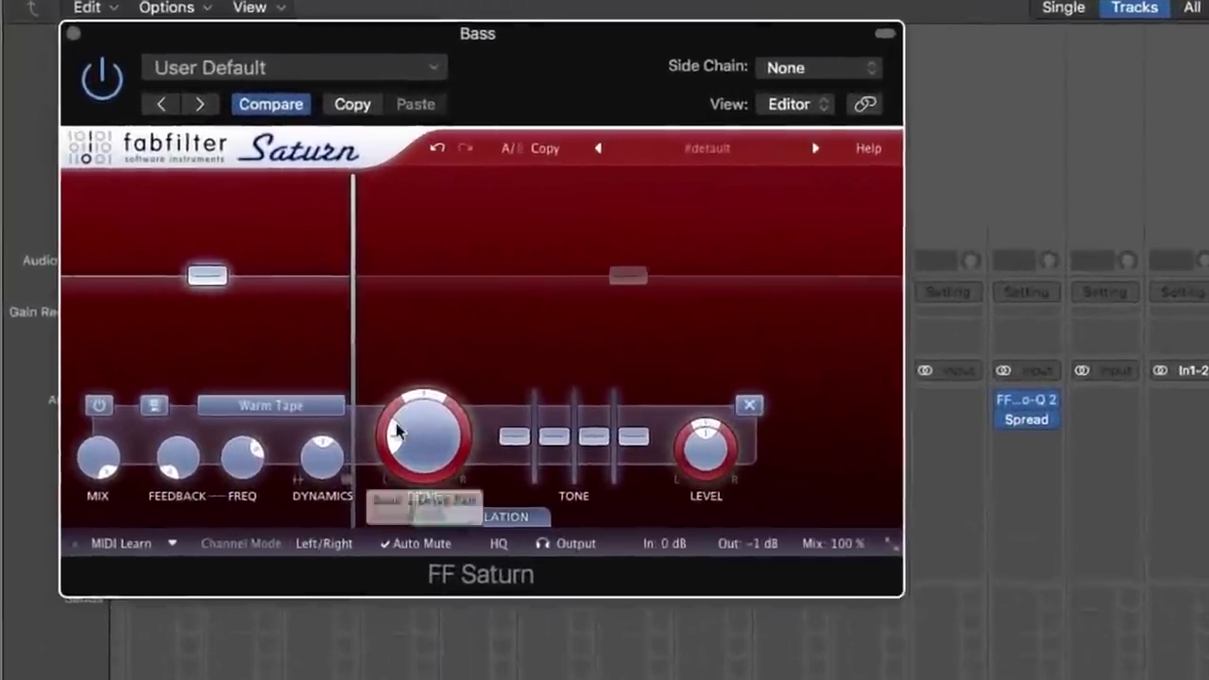
left_click_drag(397, 429, 449, 464)
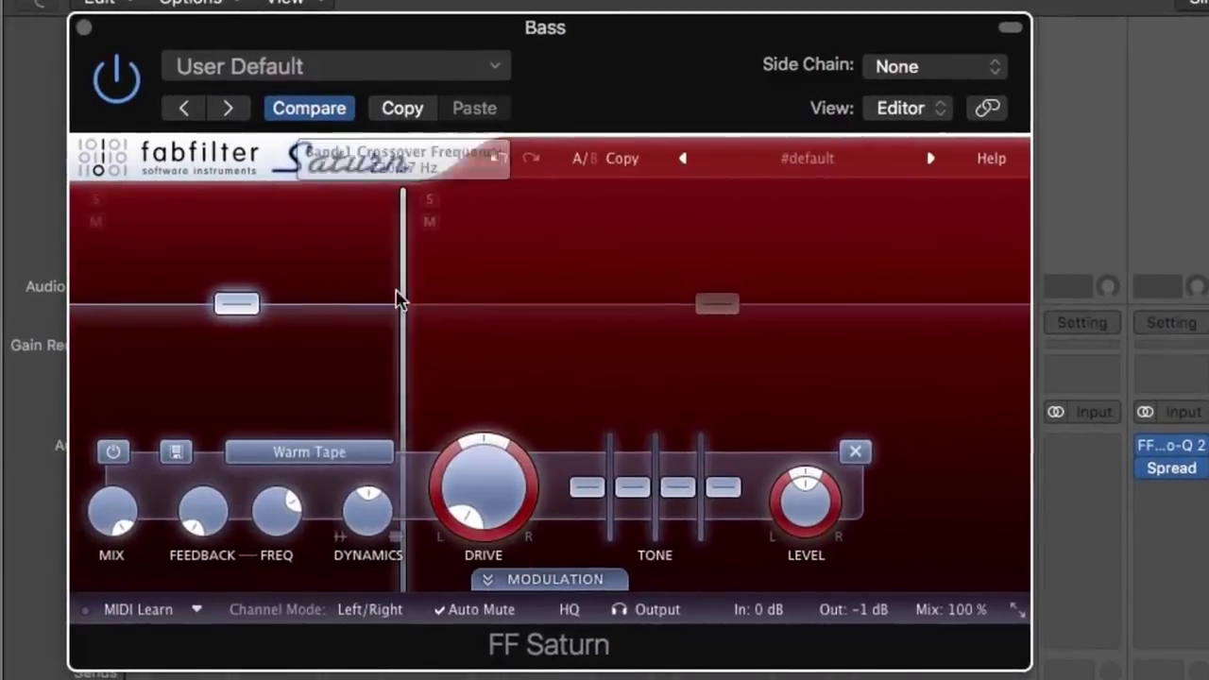
mouse_move(402, 298)
left_mouse_down()
mouse_move(419, 292)
mouse_move(399, 297)
left_mouse_up()
- Set Saturn's upper band to Clean Tape and raise its drive
left_click(686, 405)
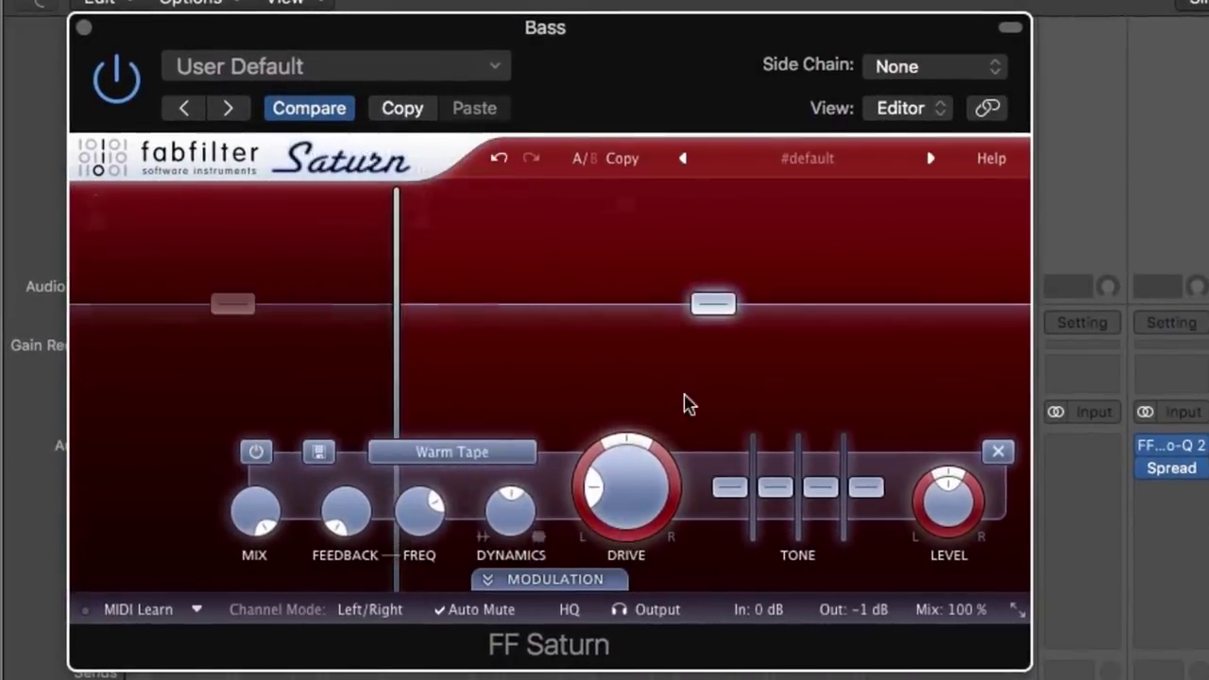
left_click(489, 454)
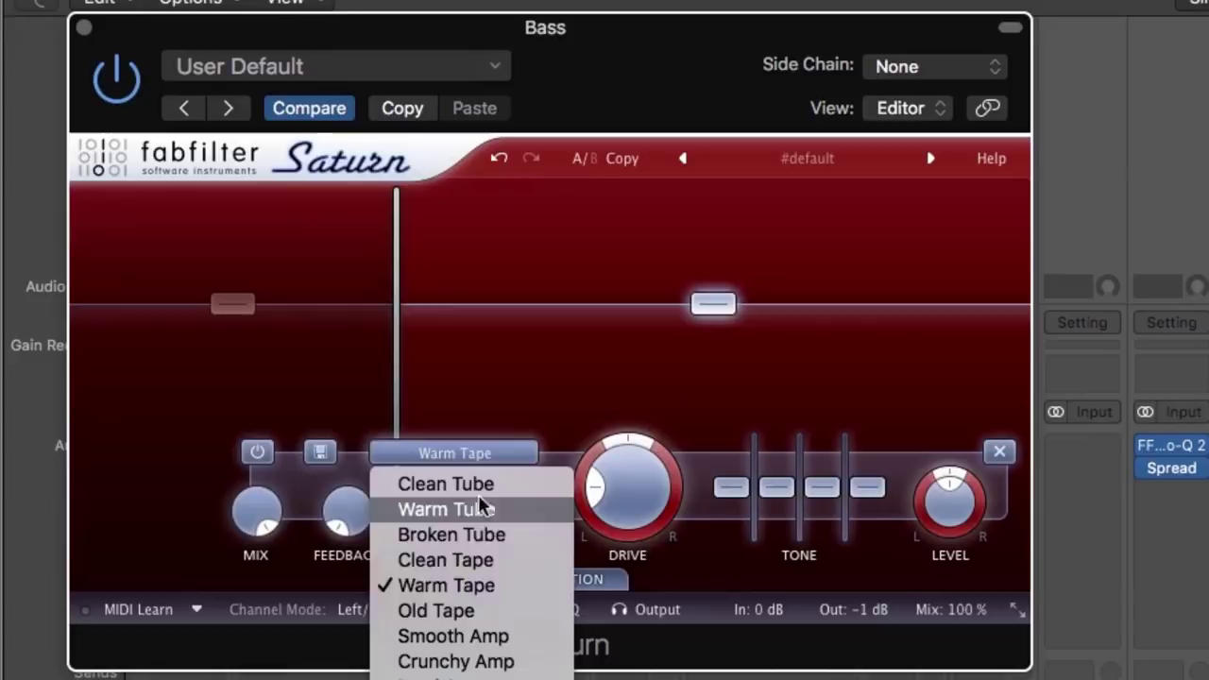
left_click(482, 560)
left_click_drag(629, 494, 627, 394)
- Lower the crossover between Saturn's two bands slightly and compare the bass with the plug-in bypassed and active
left_click_drag(395, 316, 371, 317)
left_click(128, 83)
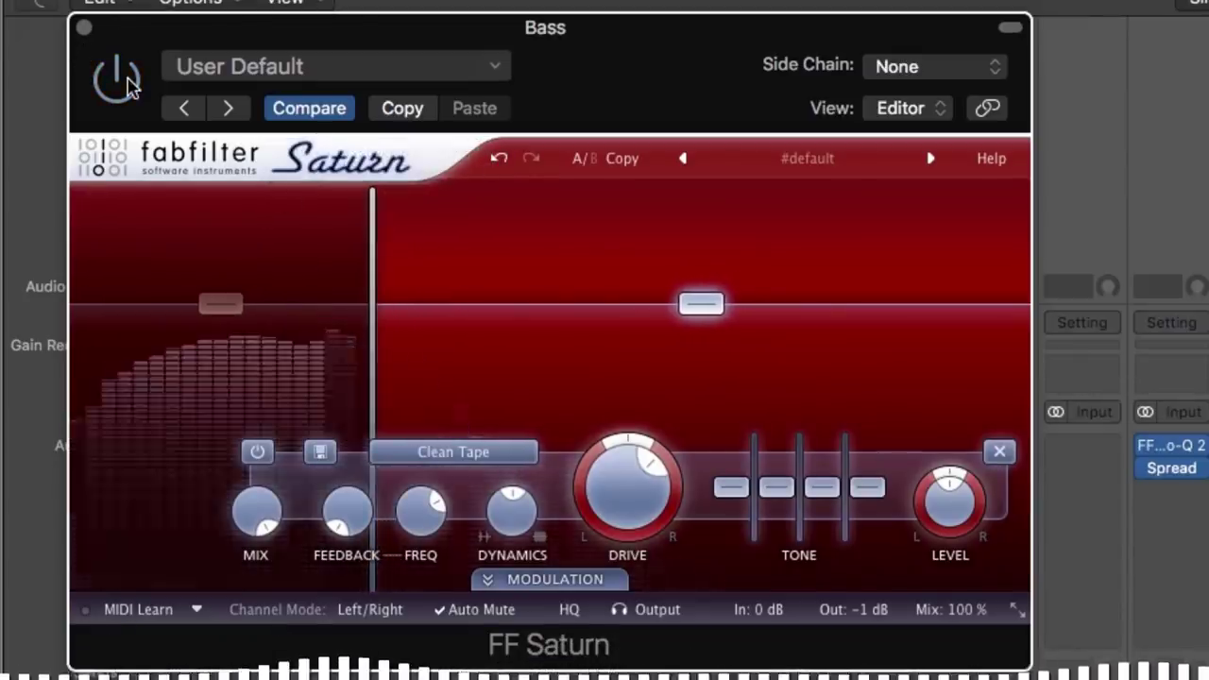
left_click(121, 82)
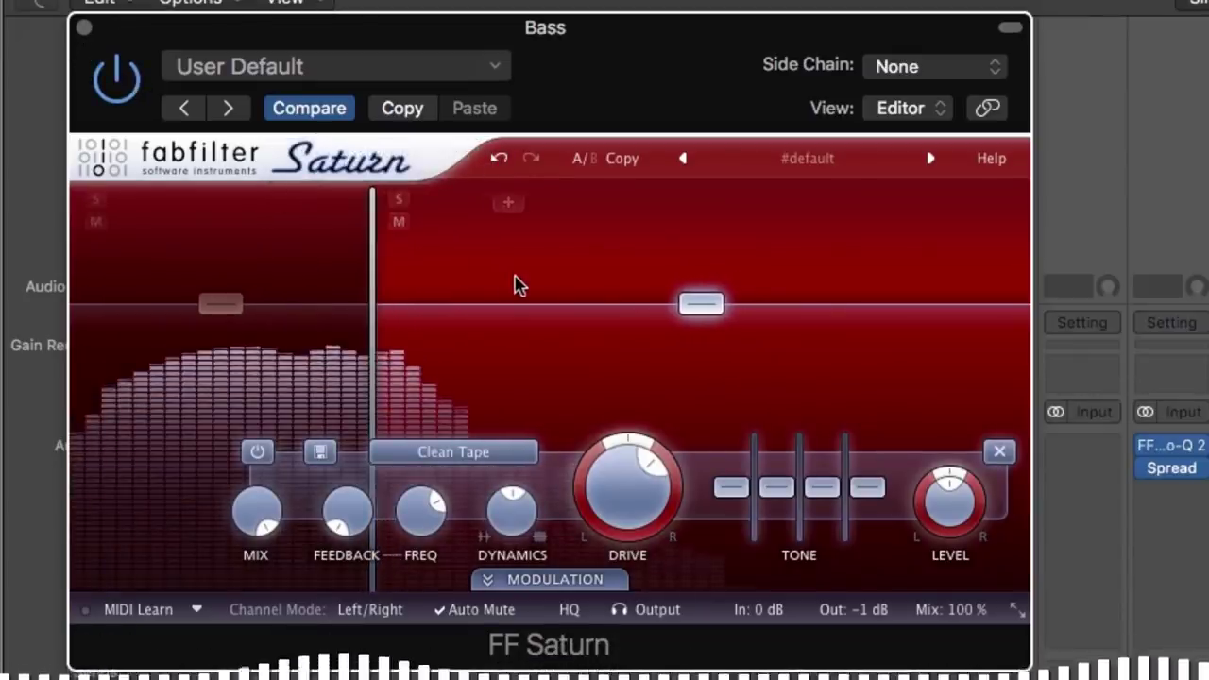
- Increase the upper band's dynamics and set its drive to about 66%, checking the sound against the bypassed plug-in
left_click_drag(629, 482, 631, 455)
left_click_drag(512, 491, 513, 464)
left_click_drag(626, 488, 633, 535)
left_click(118, 83)
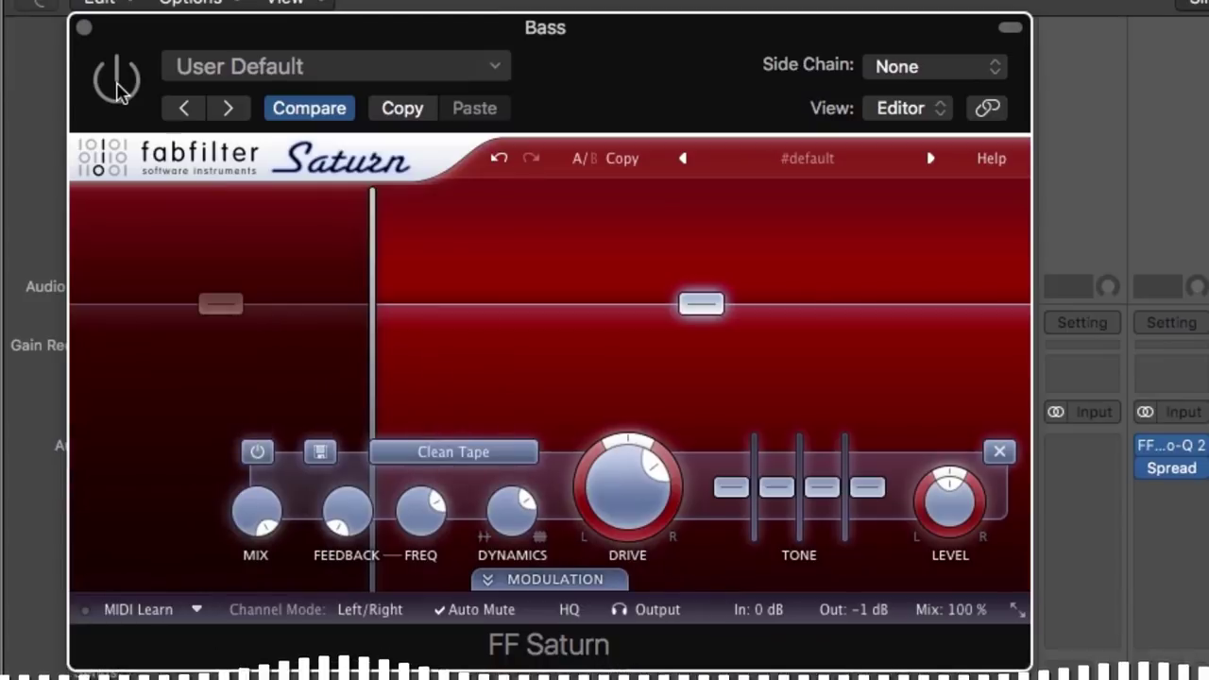
left_click(118, 83)
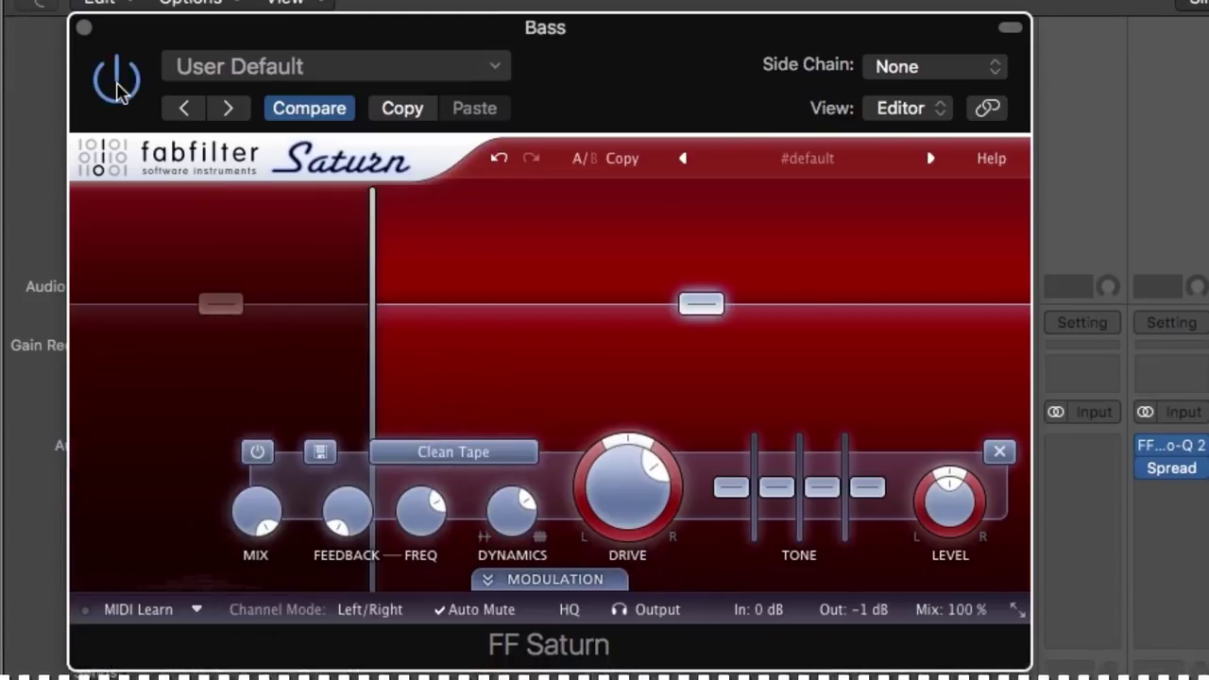
left_click_drag(616, 480, 614, 500)
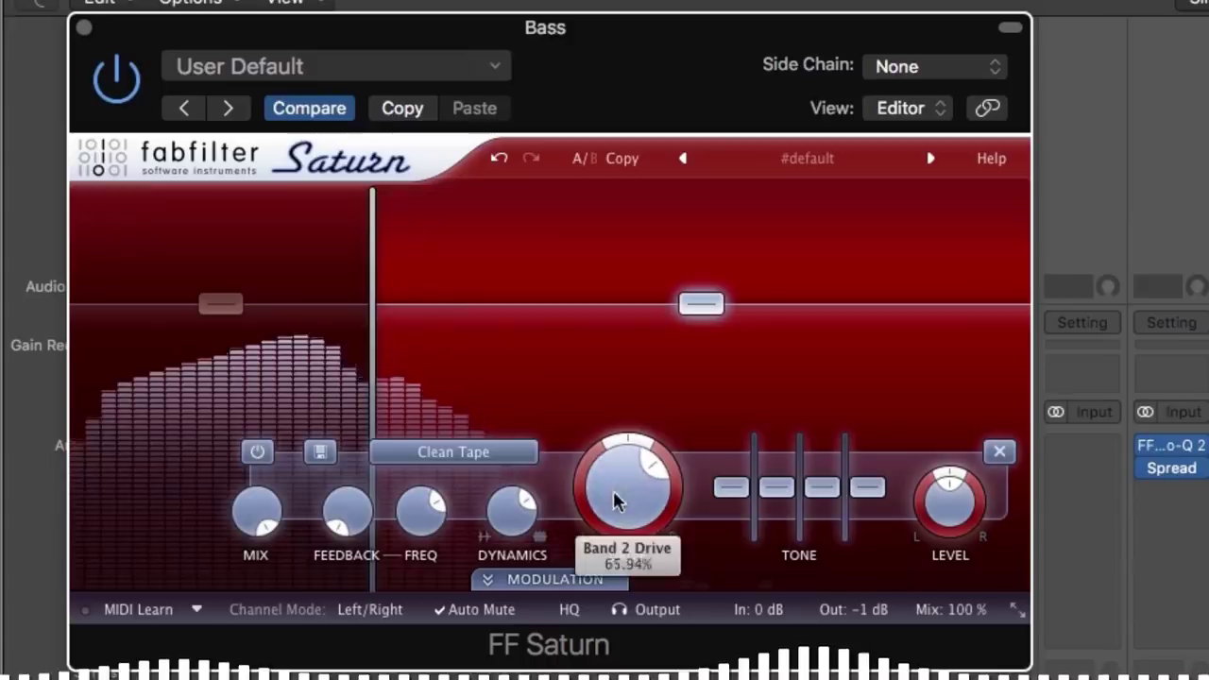
- Reduce Saturn's output gain to about -2 dB to match the bypassed level, and compare the bass with the plug-in off and on
left_click(112, 74)
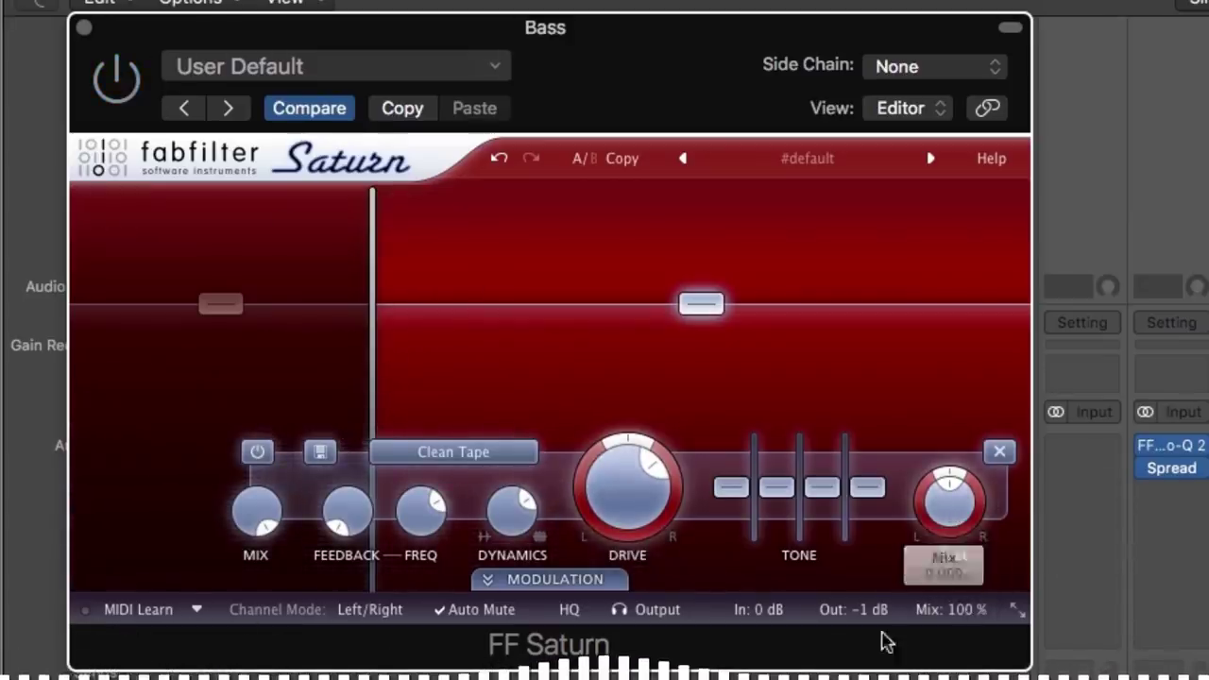
mouse_move(855, 605)
left_click_drag(855, 559, 857, 578)
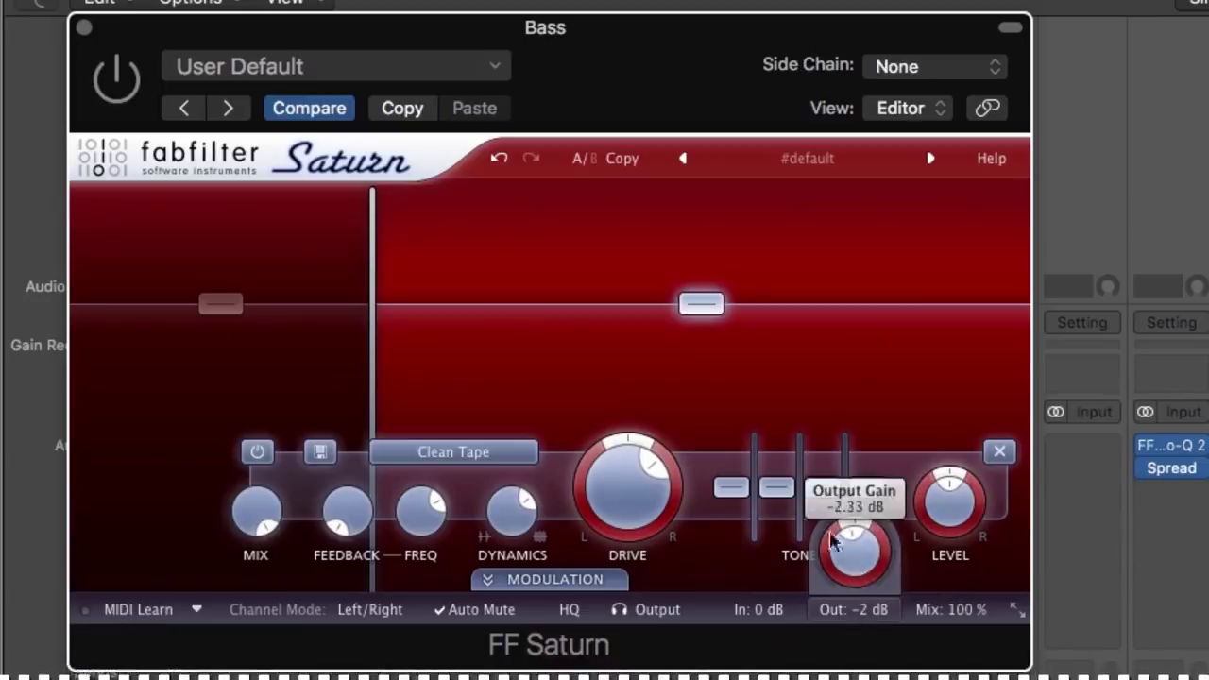
left_click(117, 79)
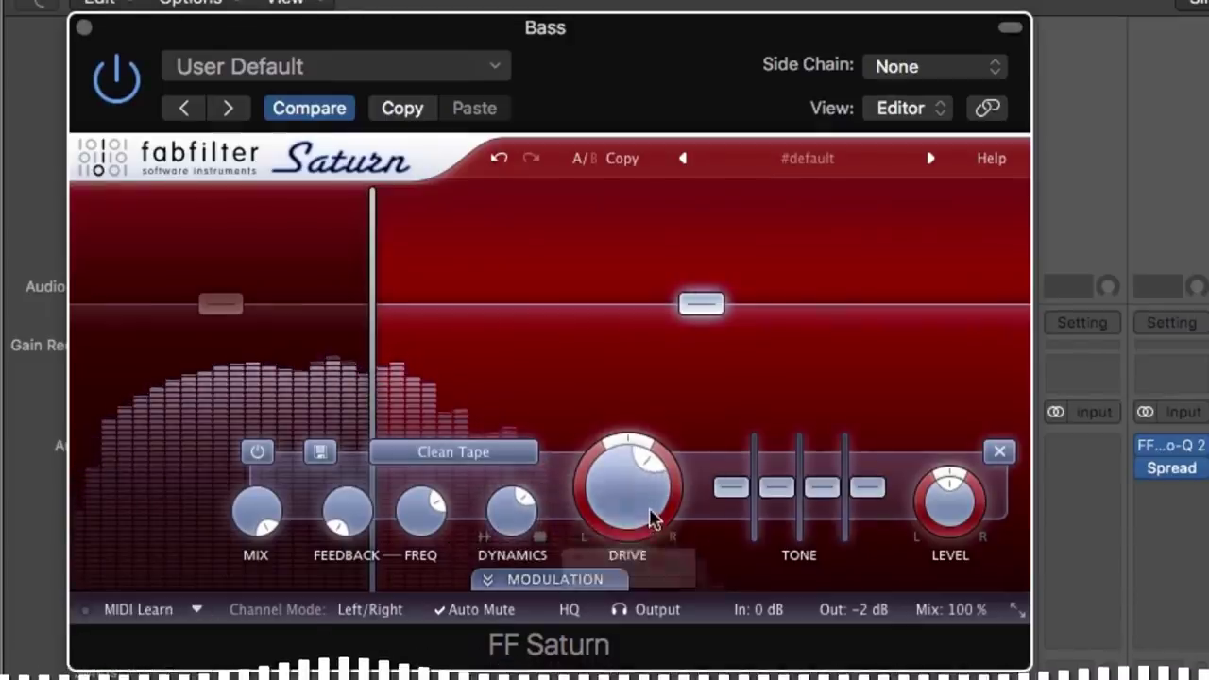
left_click(132, 84)
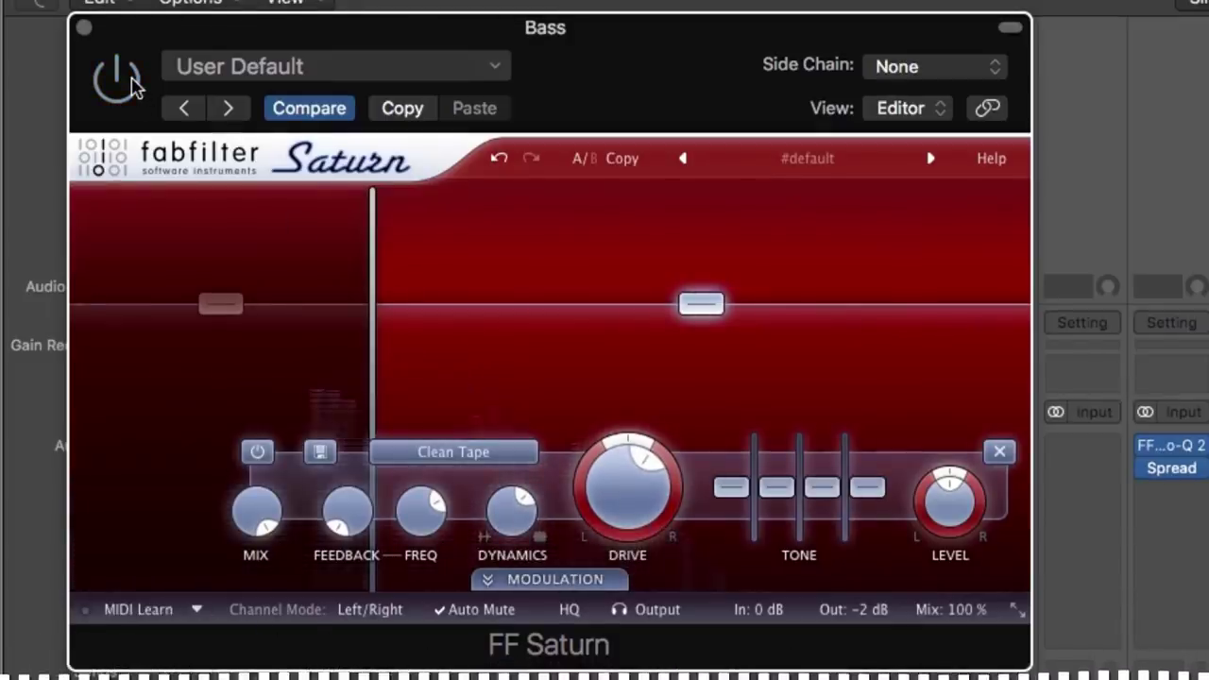
left_click(117, 79)
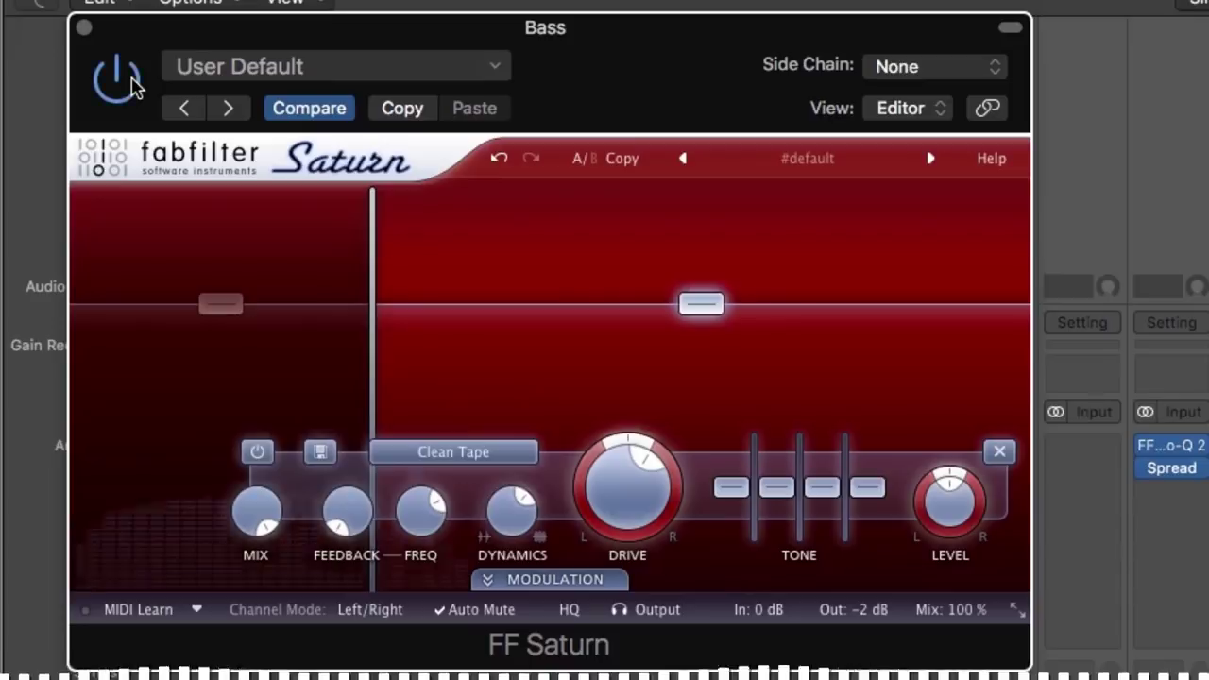